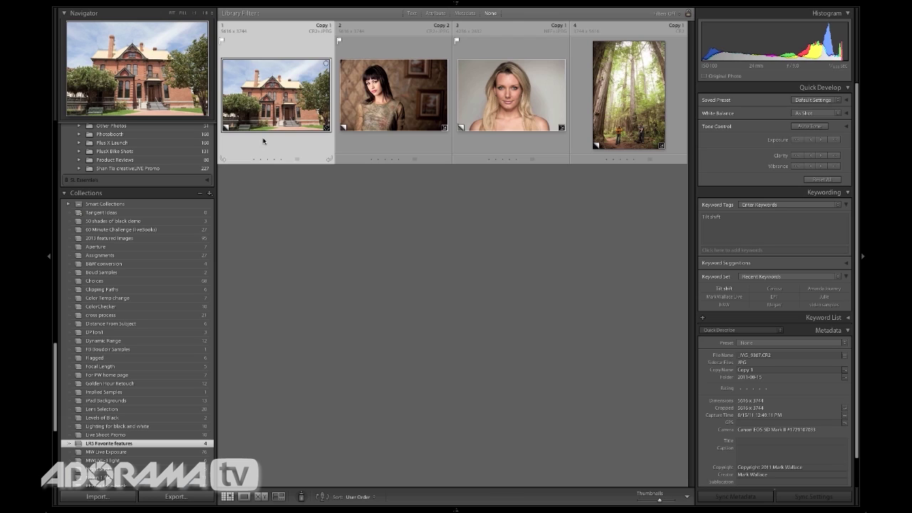
Examine the brick house photo in full-screen preview and cycle the window through its screen modes.
key(f)
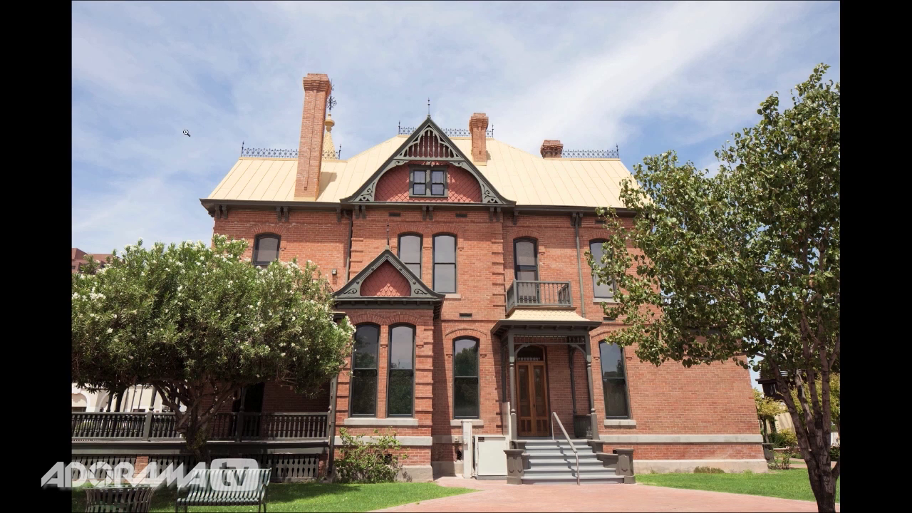
key(Escape)
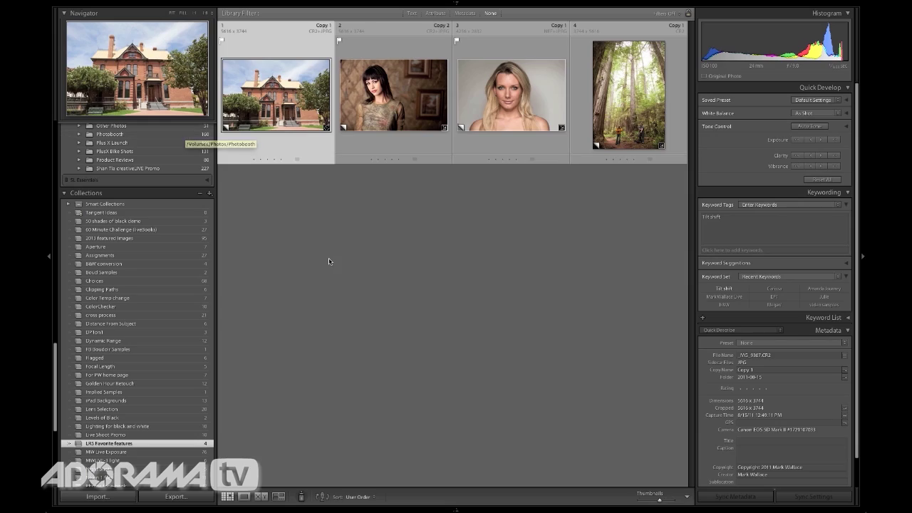
key(f)
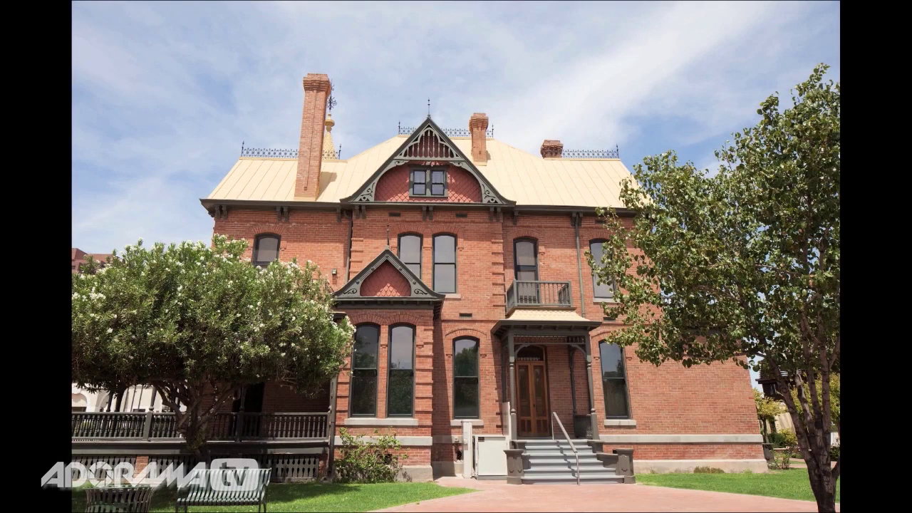
key(Escape)
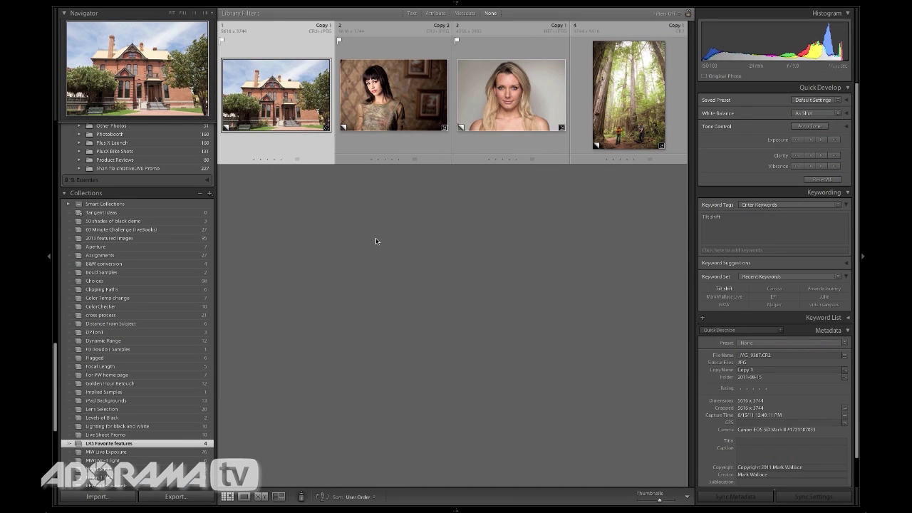
key(shift+f)
key(shift+f)
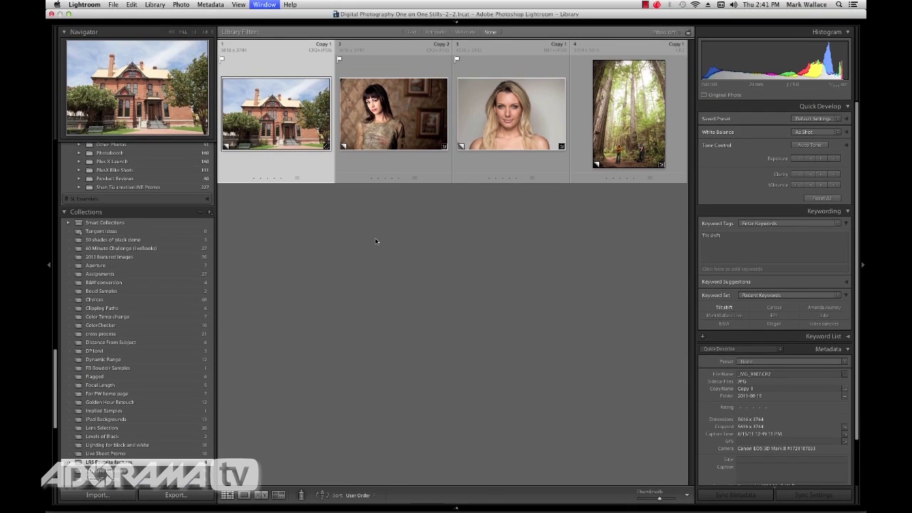
key(shift+f)
key(shift+f)
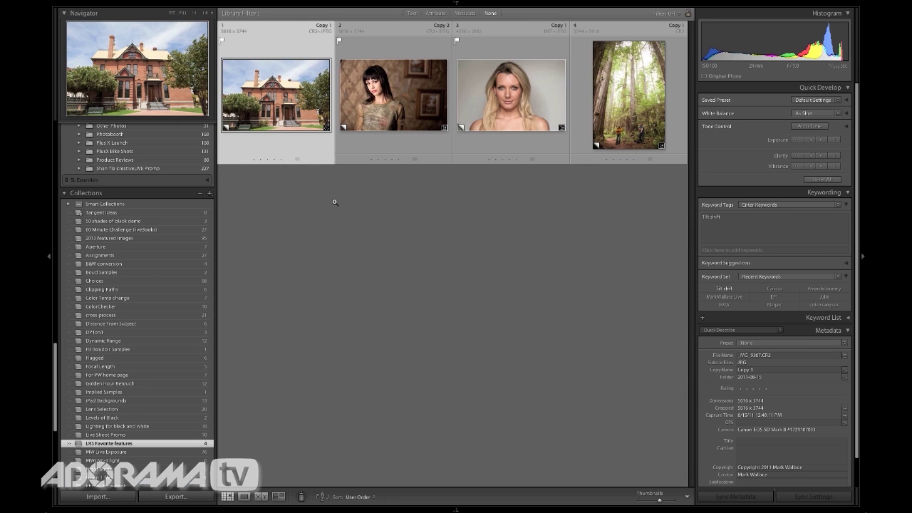
Open the brick house photo in the Develop module and bring up the Lens Corrections settings.
key(d)
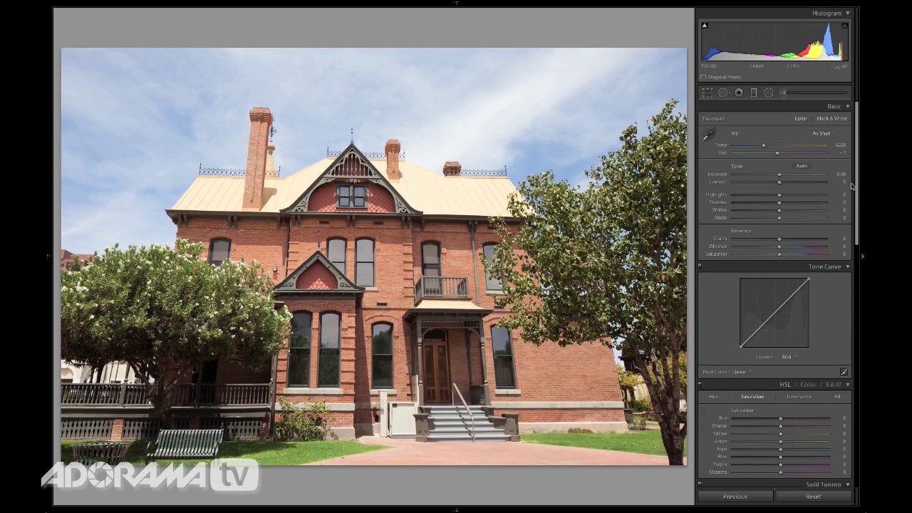
drag(858, 165, 848, 413)
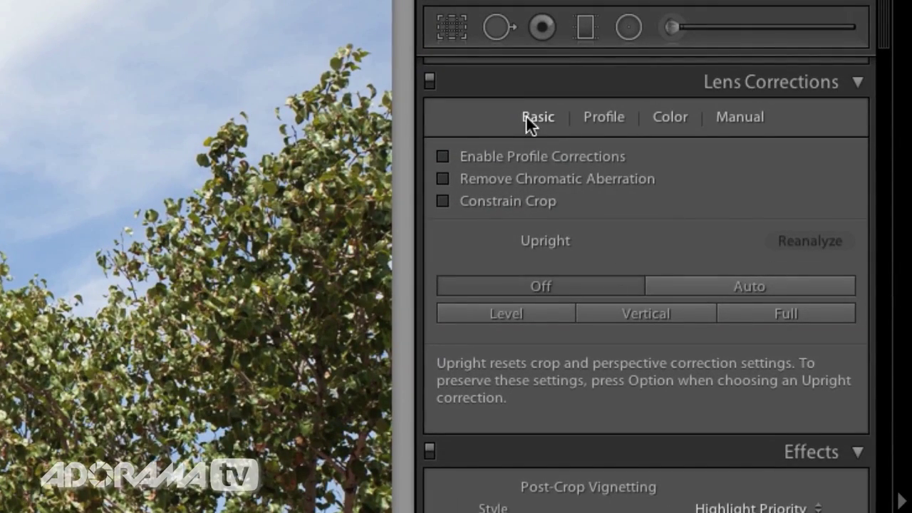
click(607, 116)
click(446, 158)
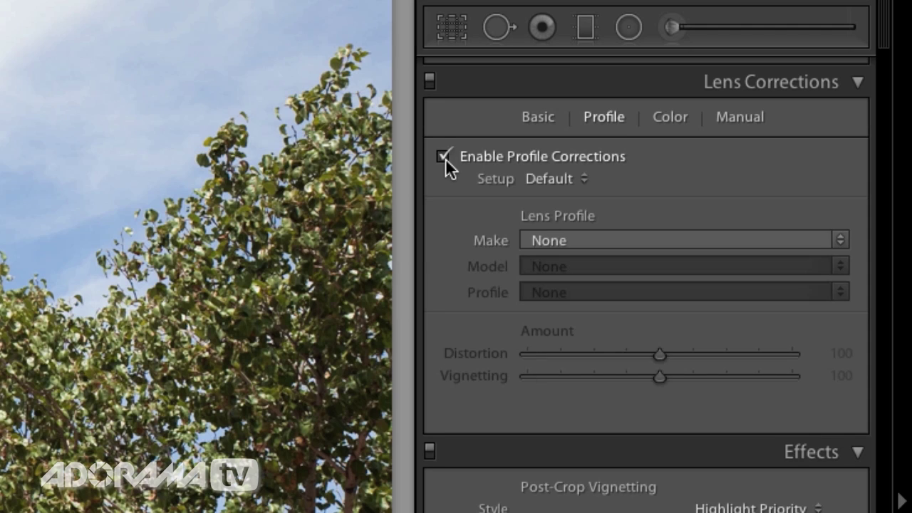
click(557, 240)
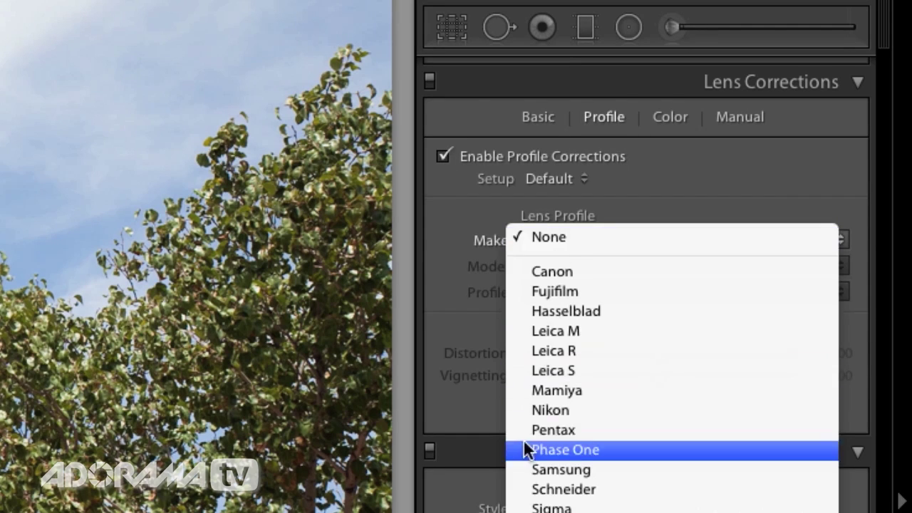
click(475, 279)
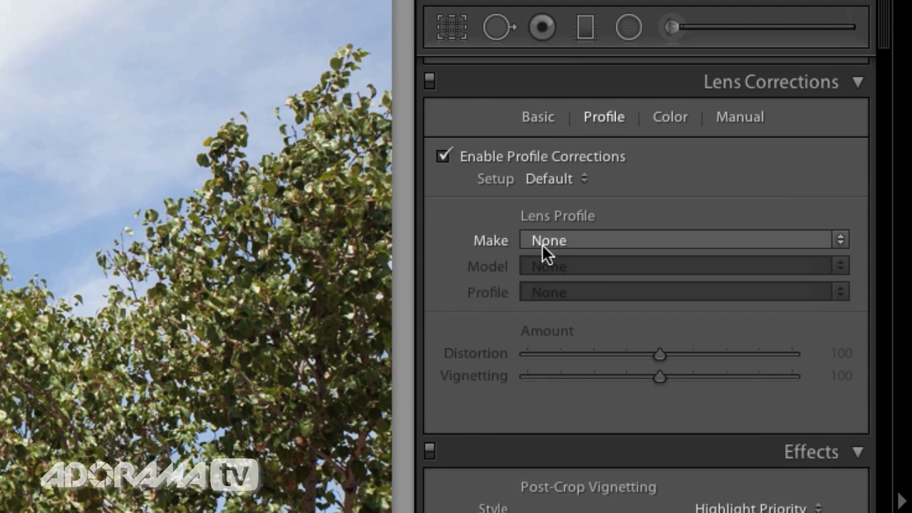
click(442, 156)
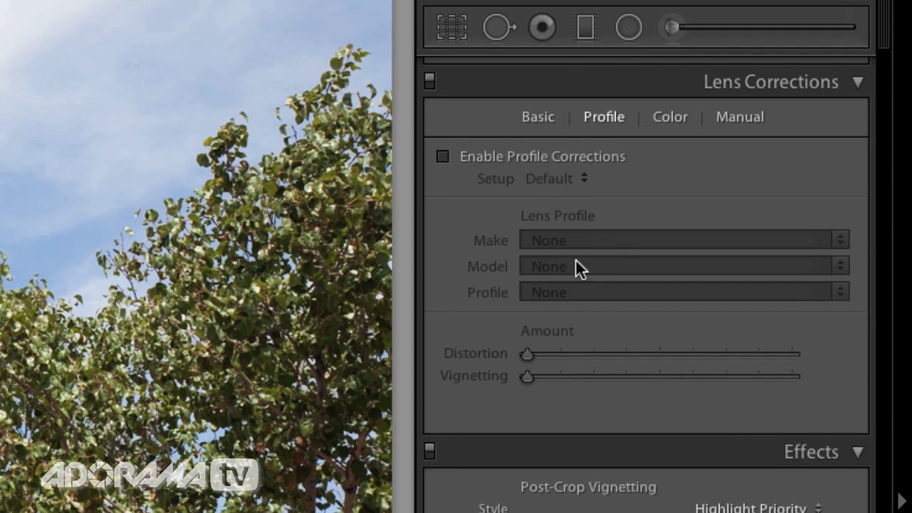
Apply the Full Upright perspective correction to the house photo using the Basic lens corrections.
click(546, 116)
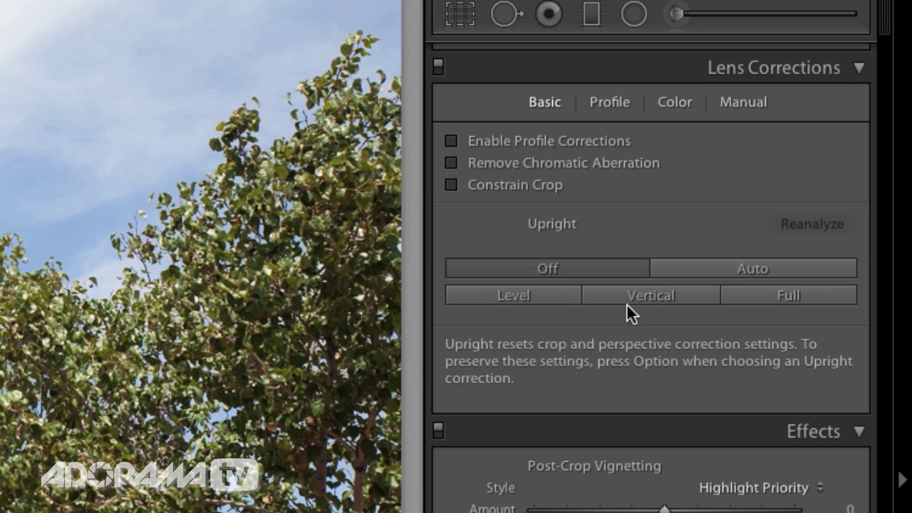
click(774, 299)
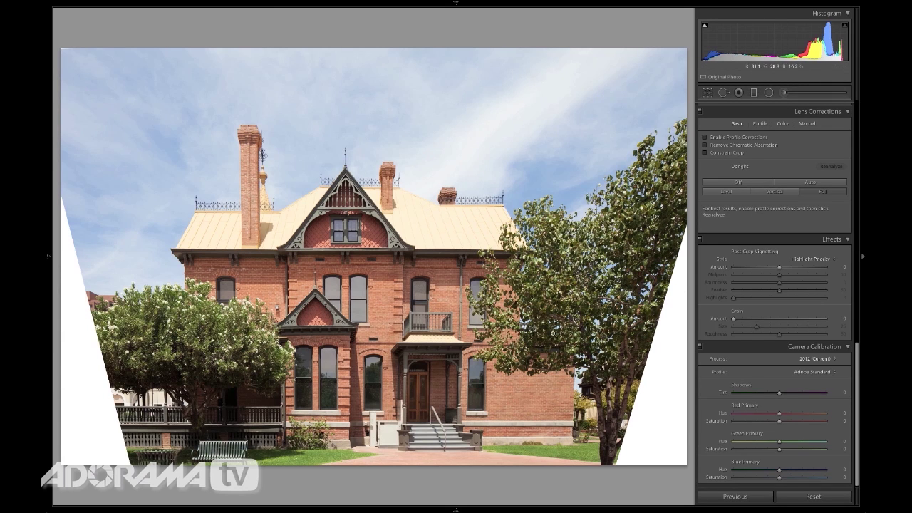
Crop the house photo with a custom aspect, trimming the white wedges at both sides and some sky above the roof.
click(707, 92)
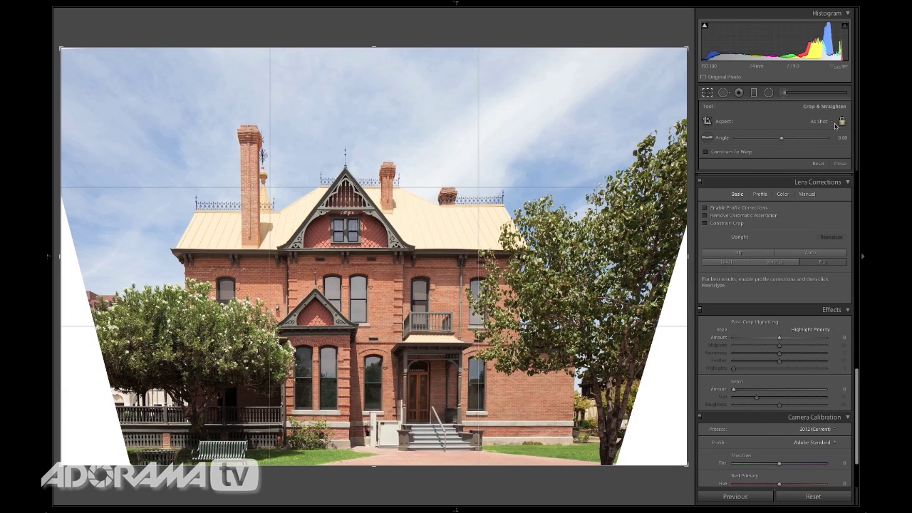
drag(686, 256, 629, 259)
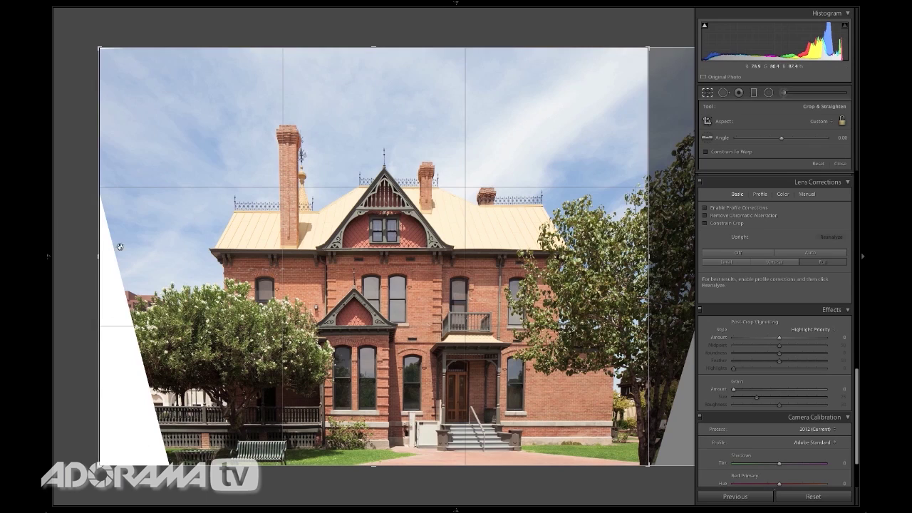
drag(88, 258, 173, 258)
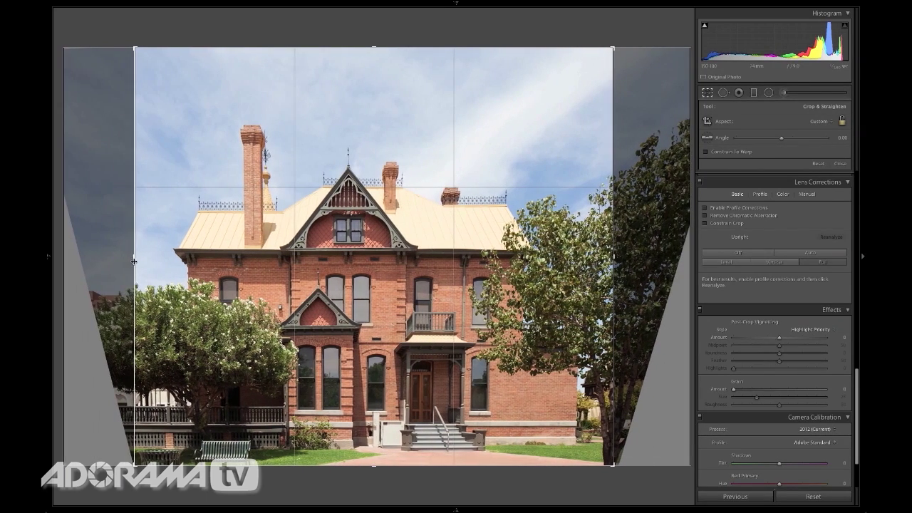
drag(375, 47, 374, 80)
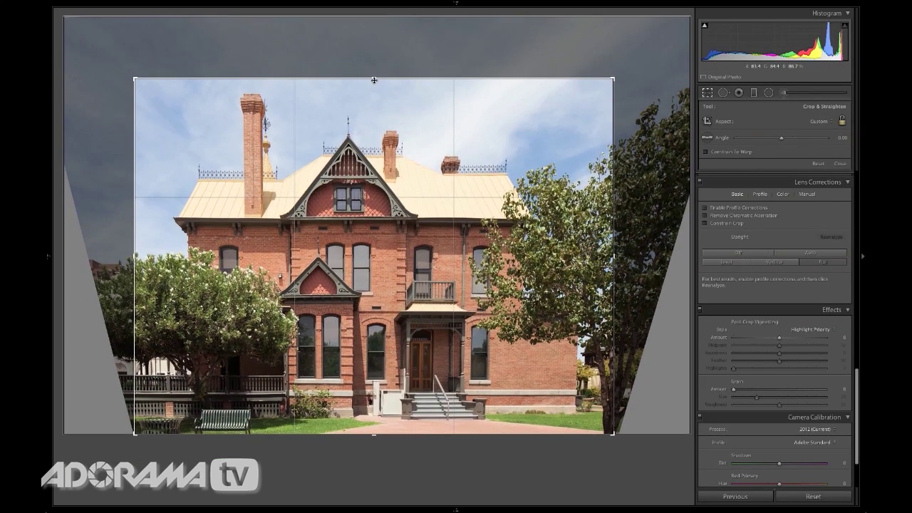
key(Return)
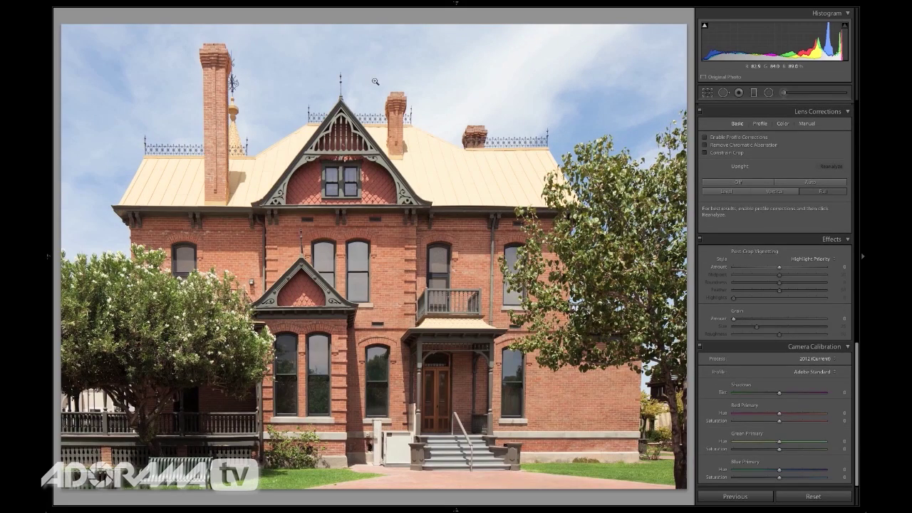
Compare the house photo's before and after versions side by side with the side panels hidden.
key(y)
key(Tab)
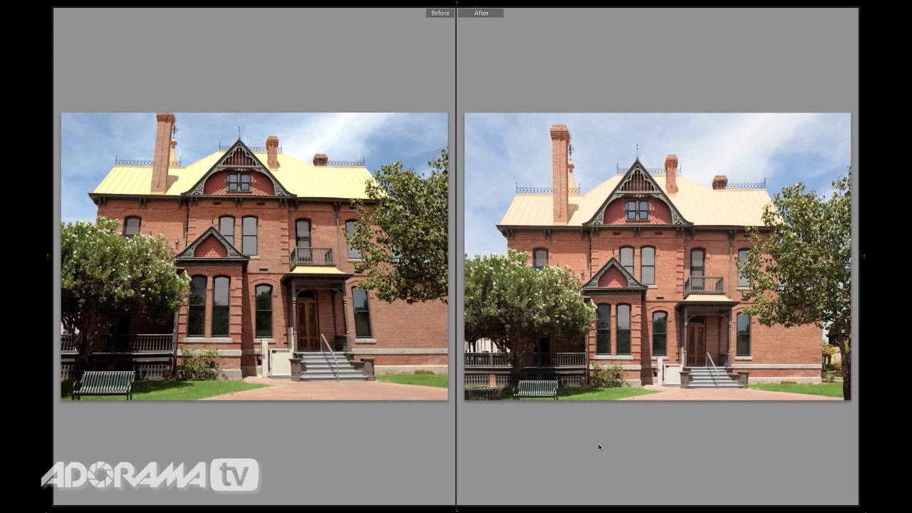
Return to the photo grid, open the portrait of the dark-haired woman in Develop, and show the adjustment panel.
key(g)
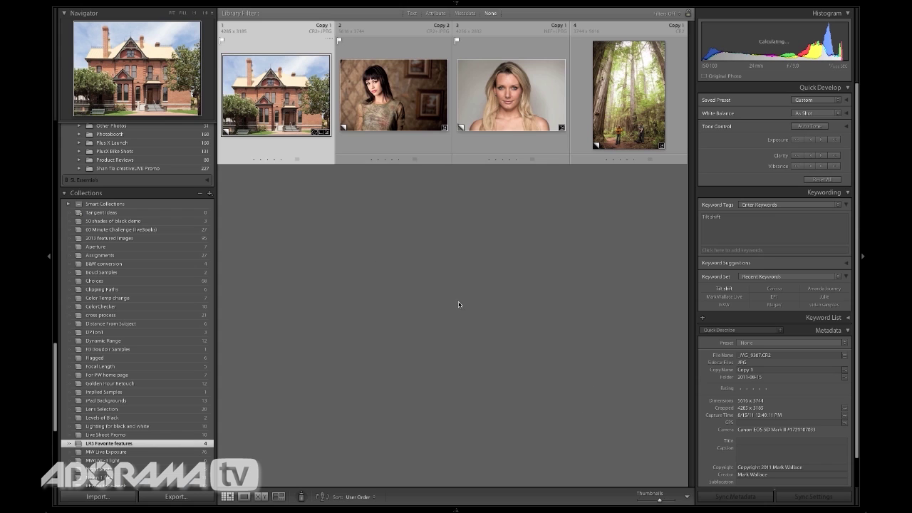
click(391, 130)
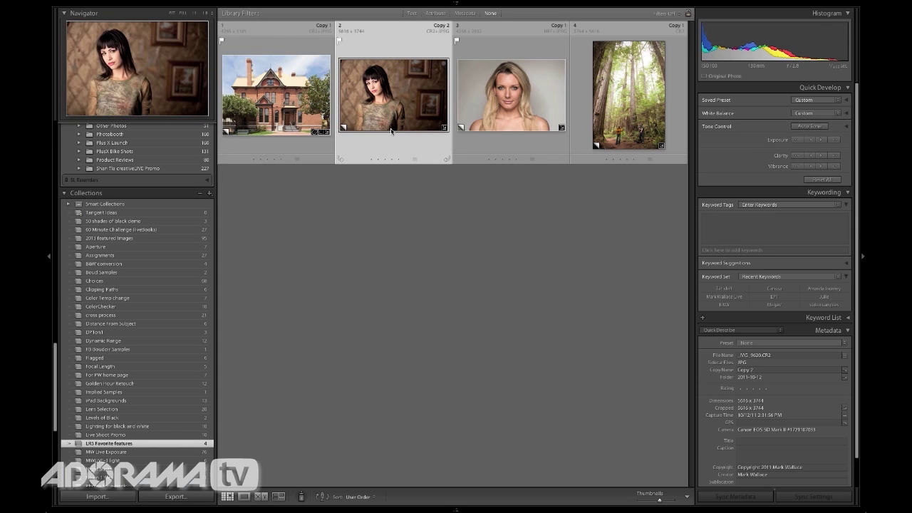
key(f)
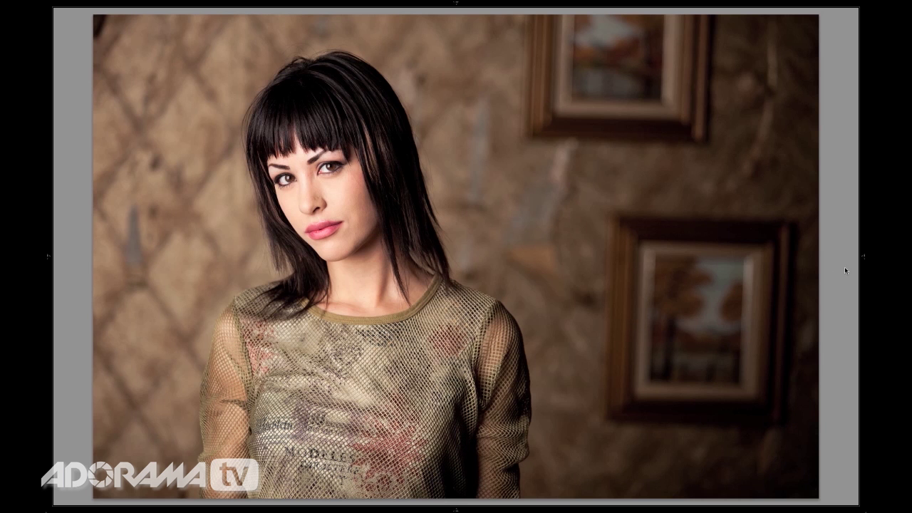
click(864, 257)
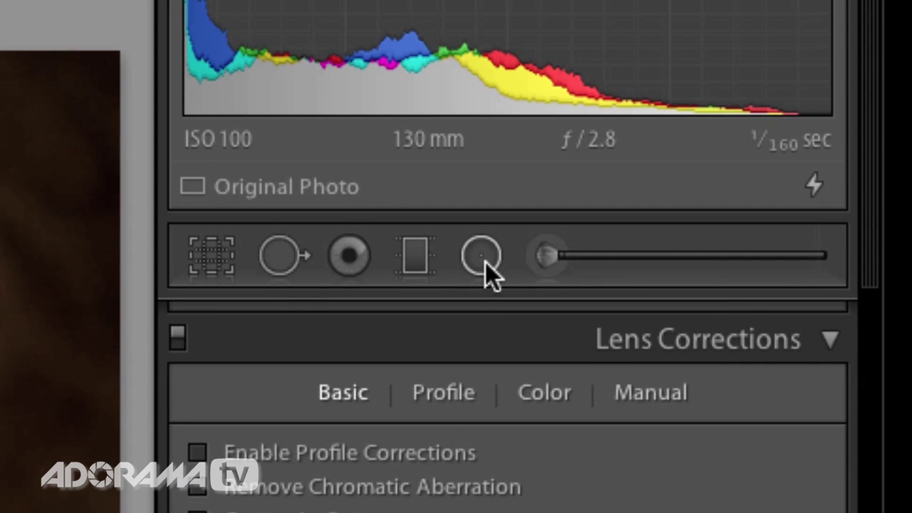
Try a strong white post-crop vignette on the portrait, then settle on Amount -1, Roundness +16 and Feather 0.
scroll(485, 260, down, 15)
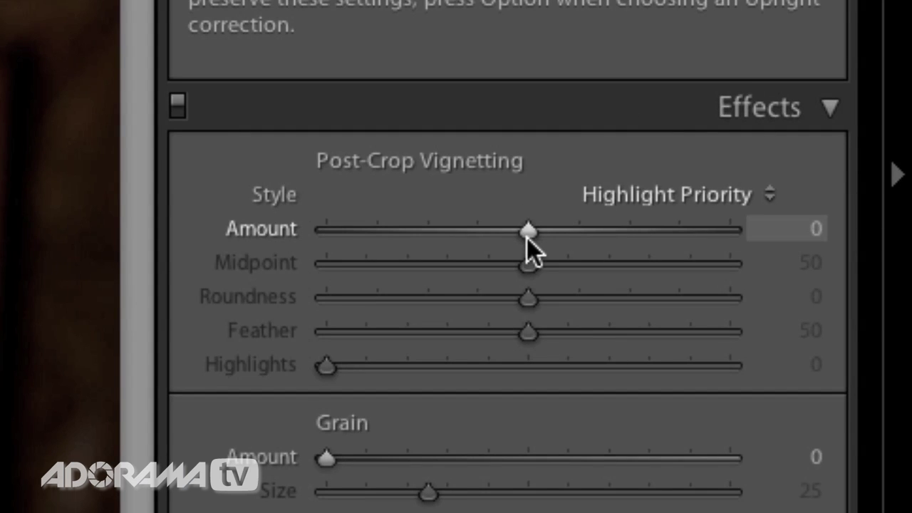
drag(521, 232, 675, 234)
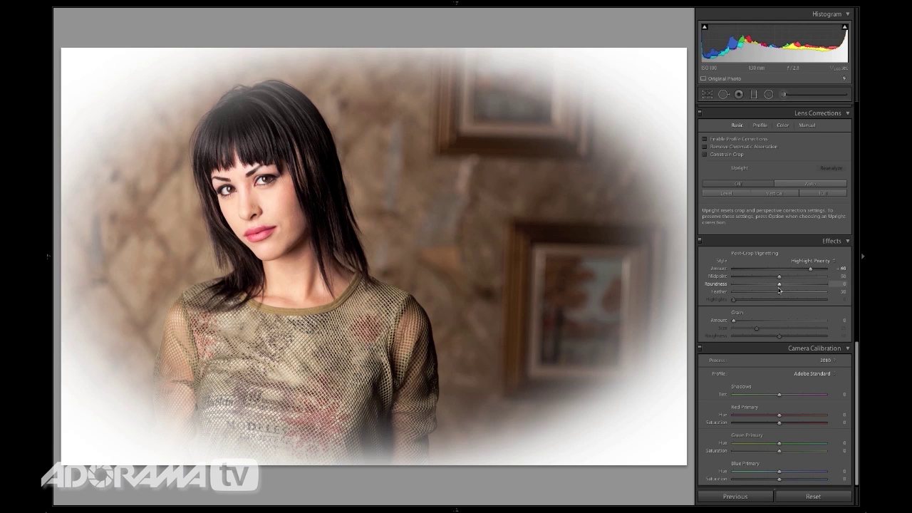
drag(780, 285, 731, 293)
drag(810, 268, 815, 270)
drag(808, 270, 779, 271)
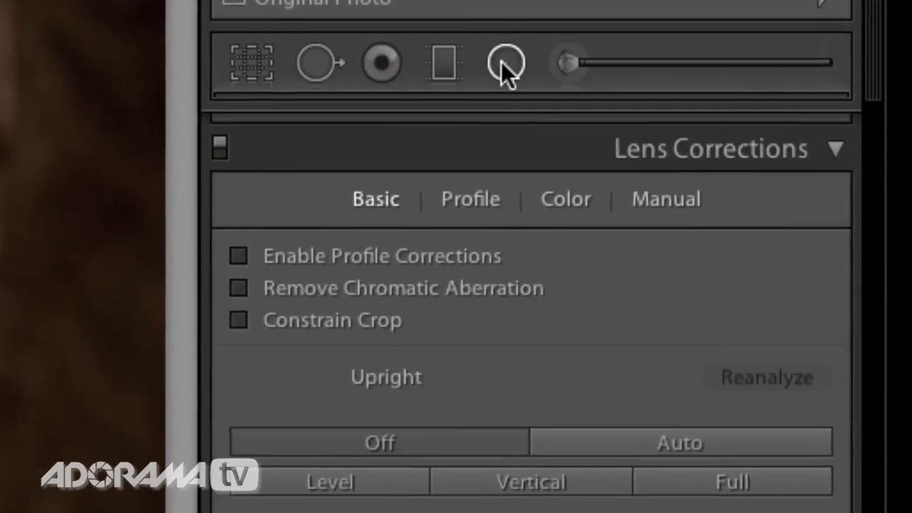
Draw an elliptical Radial Filter around the woman's head and upper body, centred near her chin.
click(768, 94)
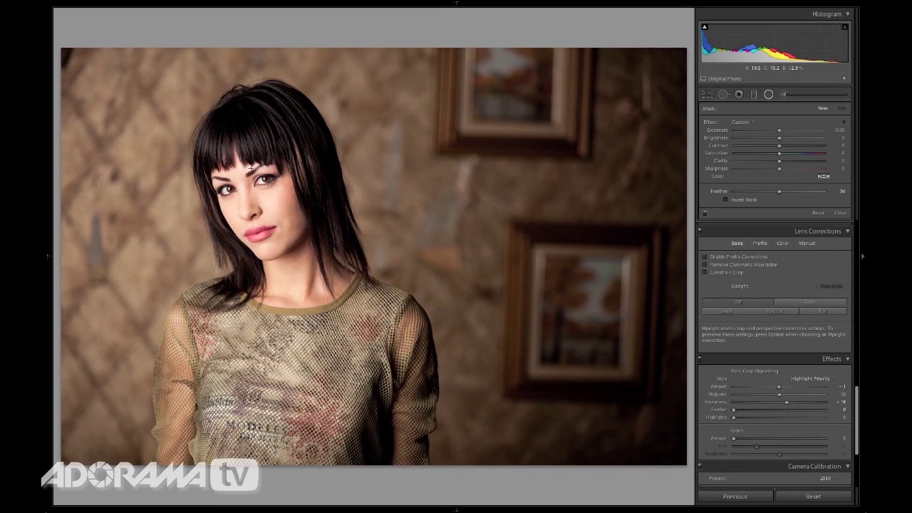
drag(233, 120, 337, 302)
drag(233, 115, 271, 252)
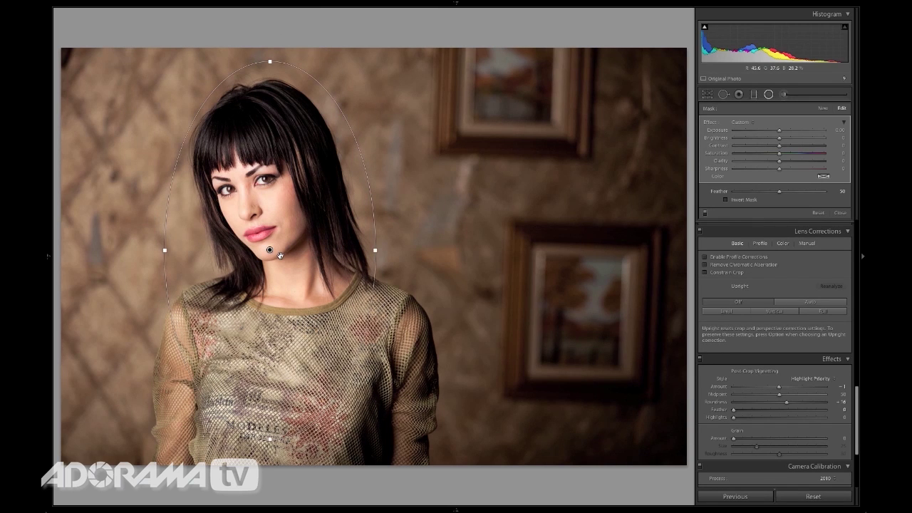
Enlarge the radial filter's ellipse, move it down to her neckline, and tilt it slightly to follow her head and torso.
drag(271, 440, 270, 453)
drag(374, 252, 425, 250)
drag(270, 455, 270, 491)
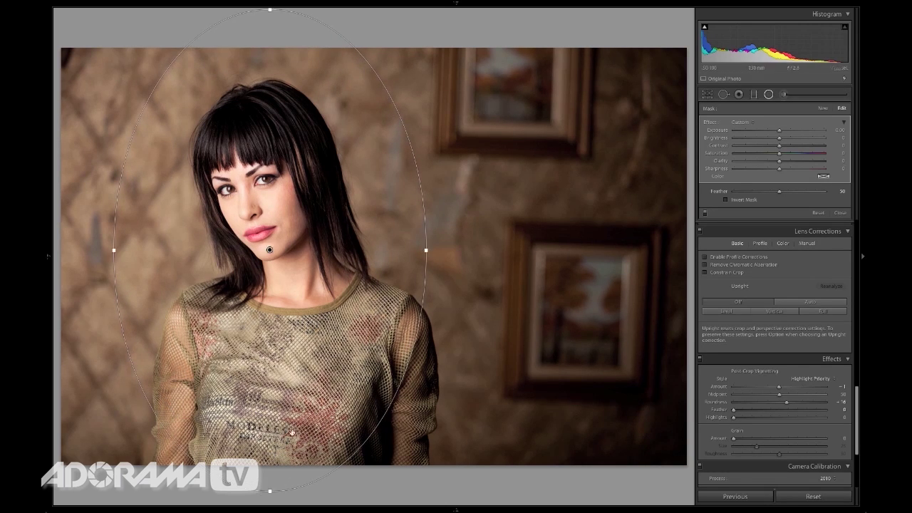
drag(305, 332, 322, 366)
drag(434, 394, 448, 377)
drag(326, 318, 327, 322)
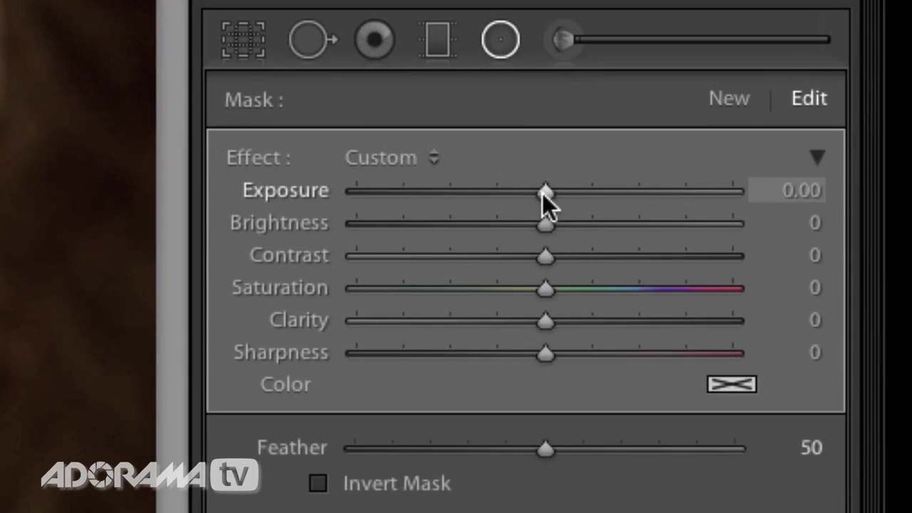
Darken the area outside the radial filter with Exposure about -1.33 and set its Feather to 19.
drag(542, 193, 479, 193)
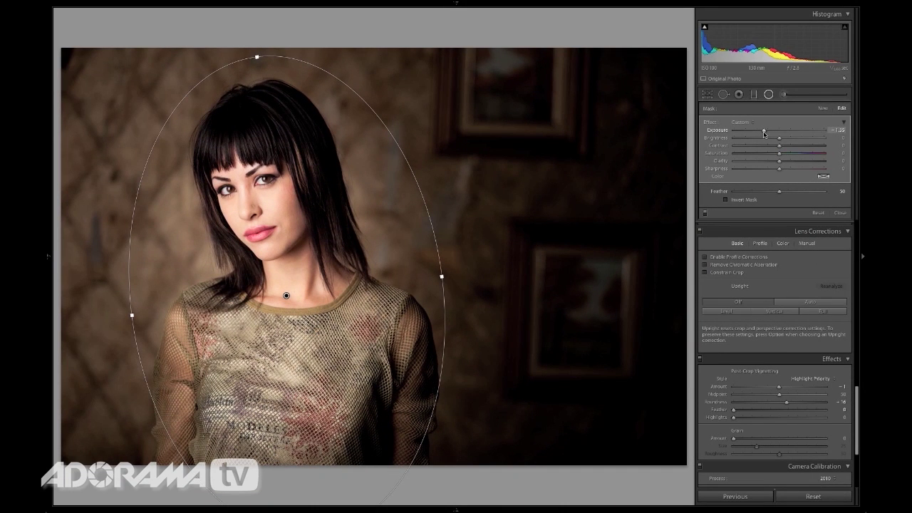
drag(778, 191, 748, 193)
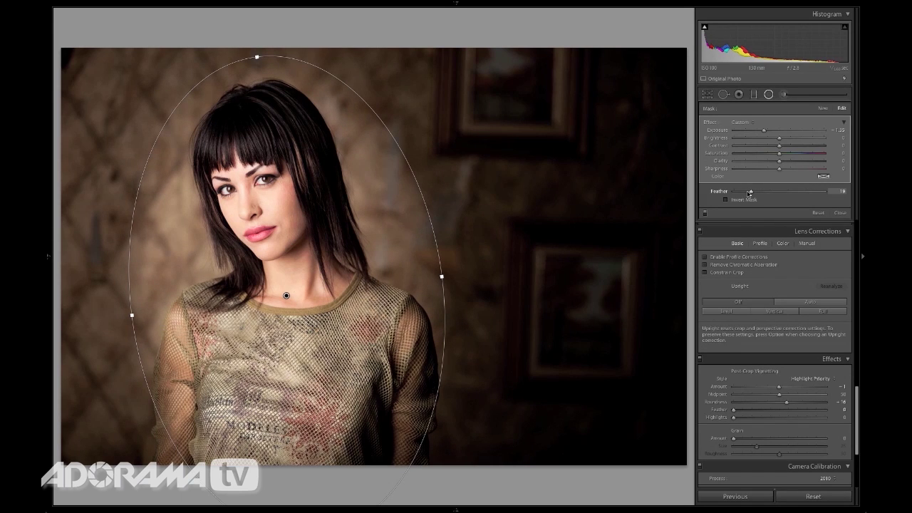
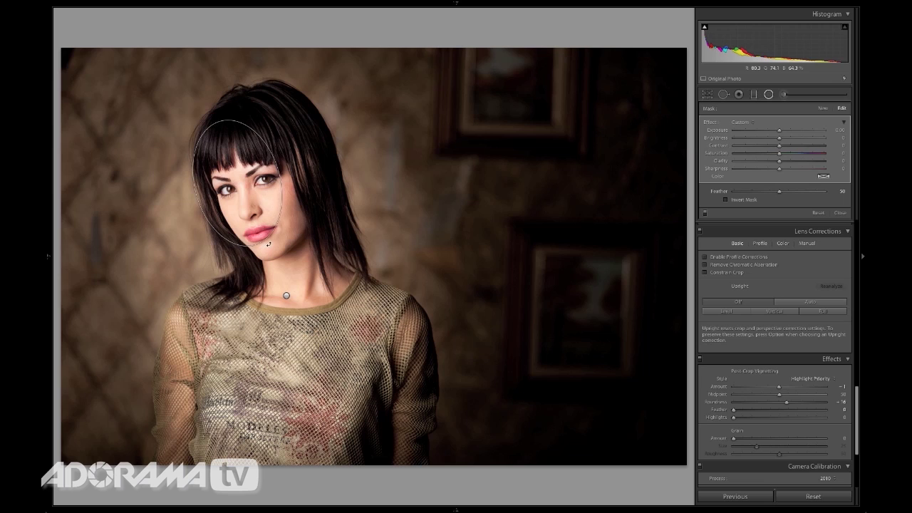
Move the second radial filter onto the woman's face and reshape and tilt its ellipse to follow her hairline and chin.
drag(238, 183, 258, 202)
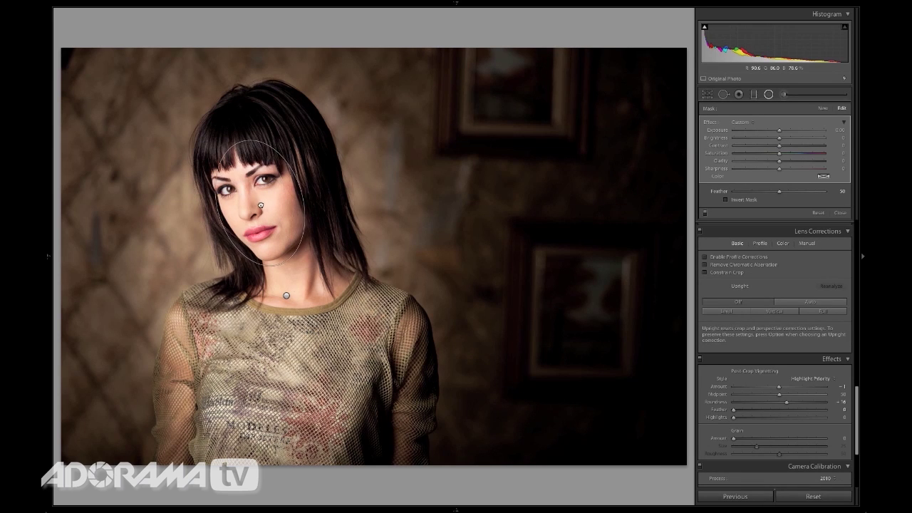
drag(241, 142, 235, 138)
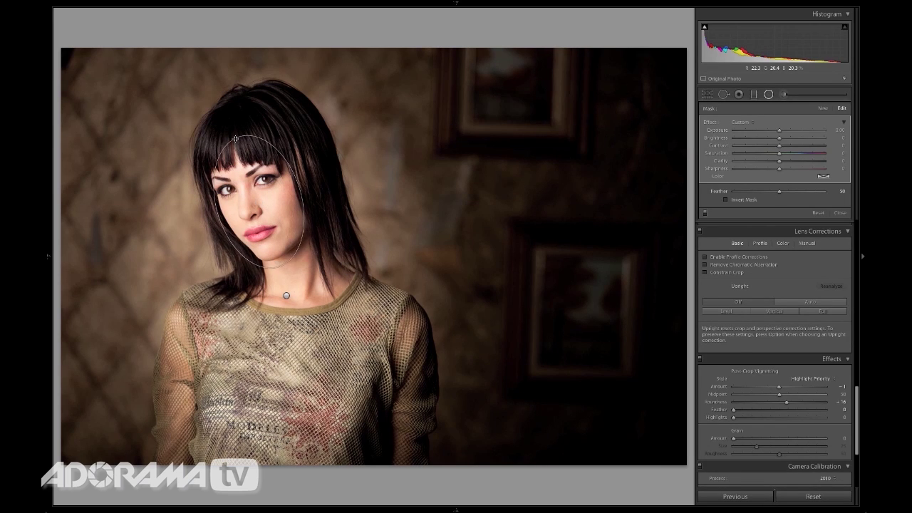
drag(218, 214, 216, 214)
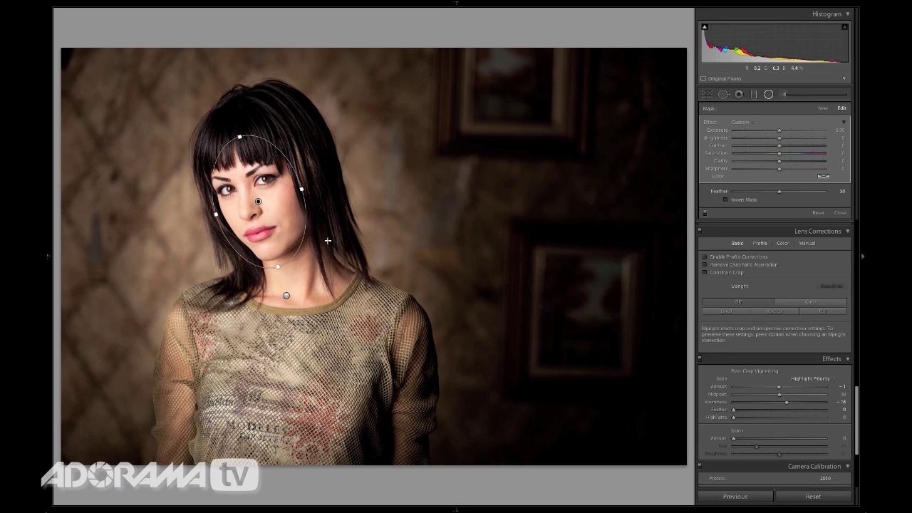
drag(304, 242, 308, 235)
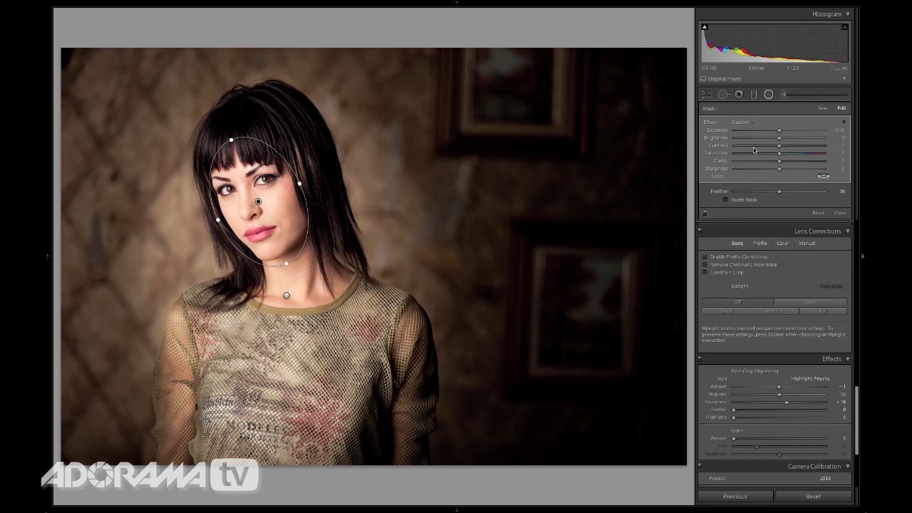
Invert the face filter's mask and set Exposure 0.12, Contrast 27 and Sharpness 18, with lowered Brightness and Clarity.
mouse_move(781, 132)
mouse_down()
mouse_move(759, 134)
mouse_move(783, 135)
mouse_up()
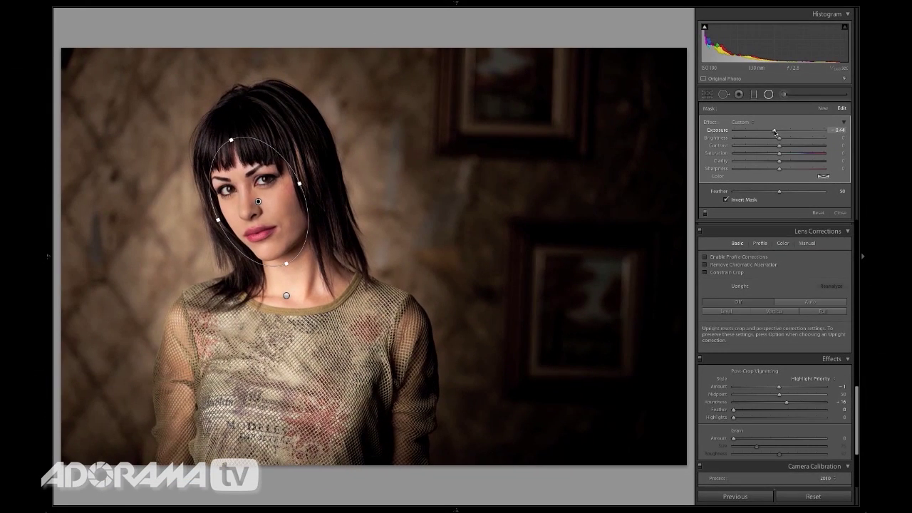
drag(775, 132, 757, 163)
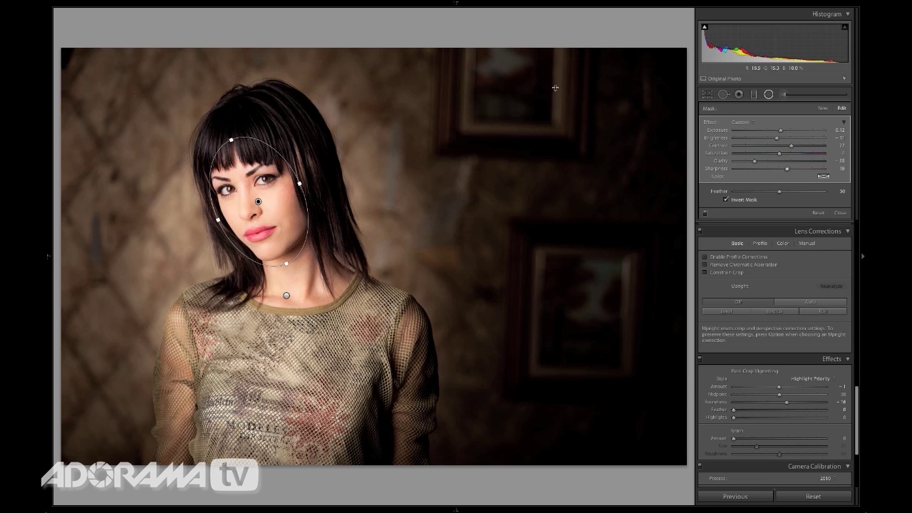
Draw a Radial Filter around the upper picture frame, invert its mask, and brighten it with Exposure about 2.2.
drag(474, 61, 548, 134)
drag(486, 75, 522, 106)
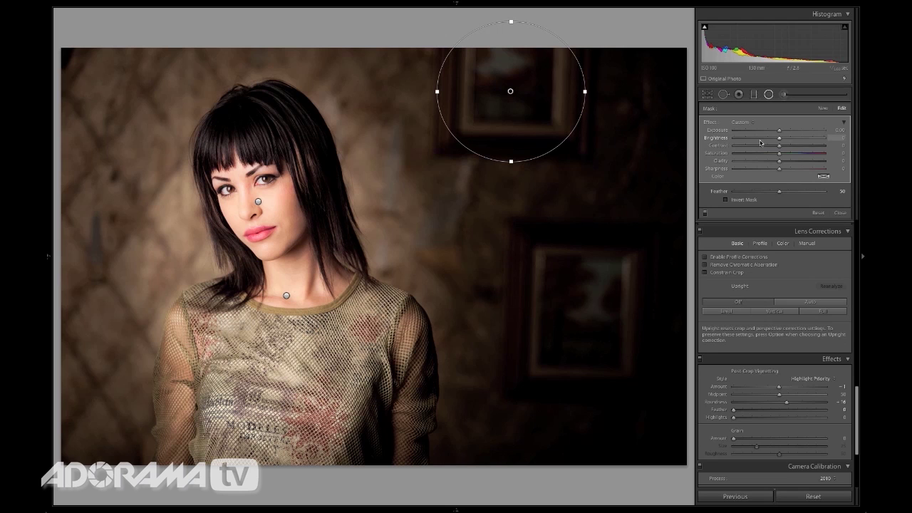
drag(791, 131, 793, 132)
click(726, 200)
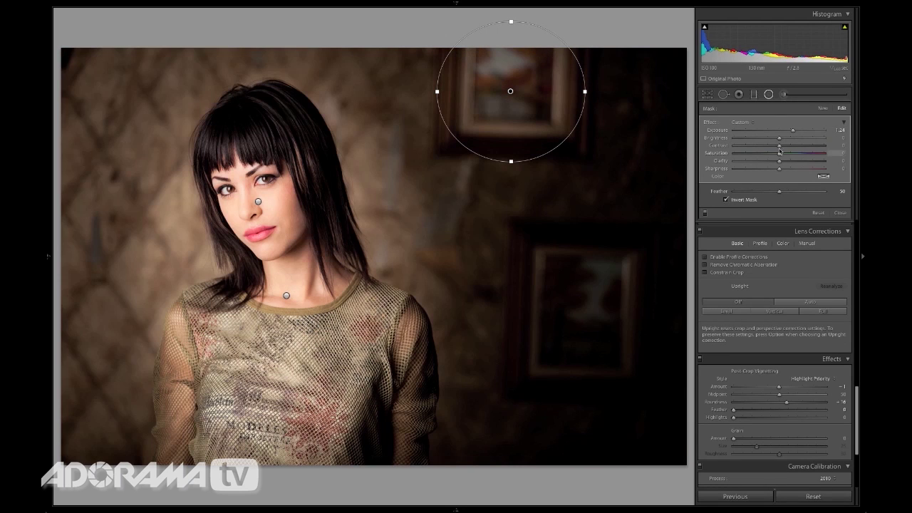
drag(792, 131, 804, 132)
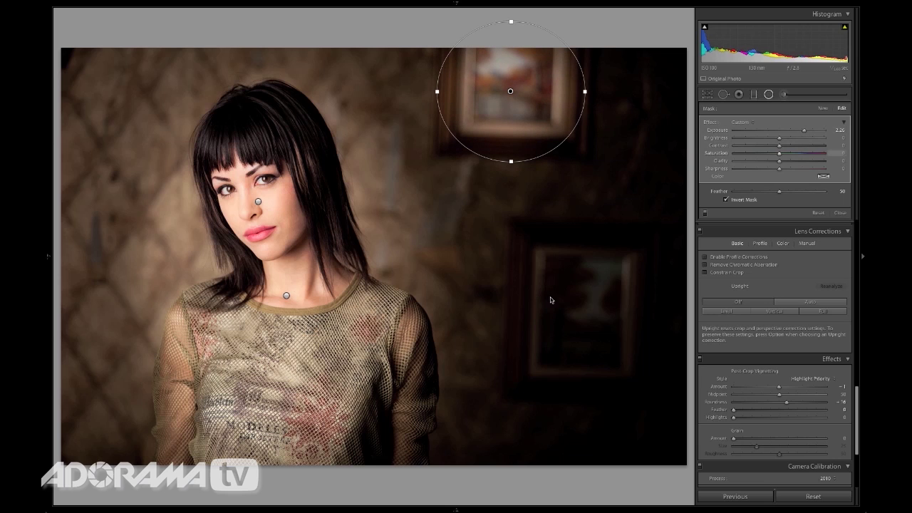
Draw a Radial Filter around the lower picture frame, invert its mask, brighten it with Exposure about 1.8, and close the filter tool.
drag(534, 260, 604, 334)
drag(535, 260, 583, 307)
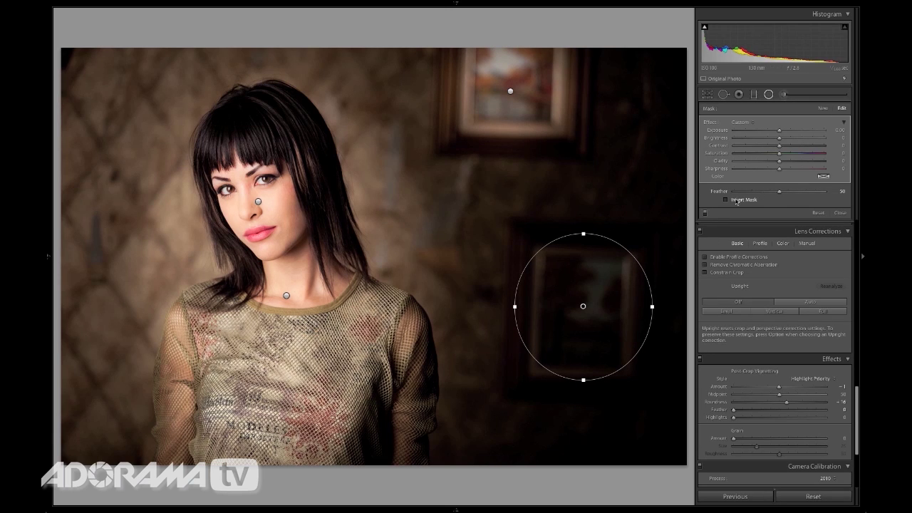
drag(779, 131, 800, 133)
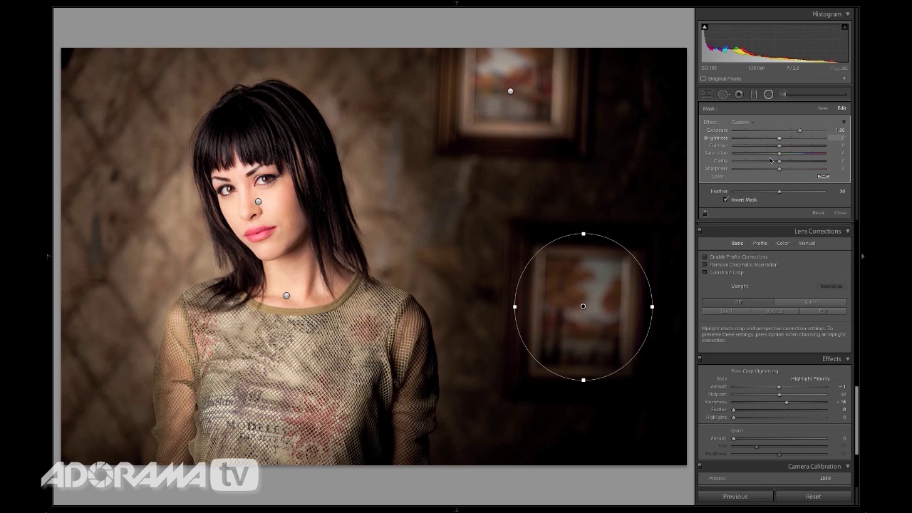
click(768, 95)
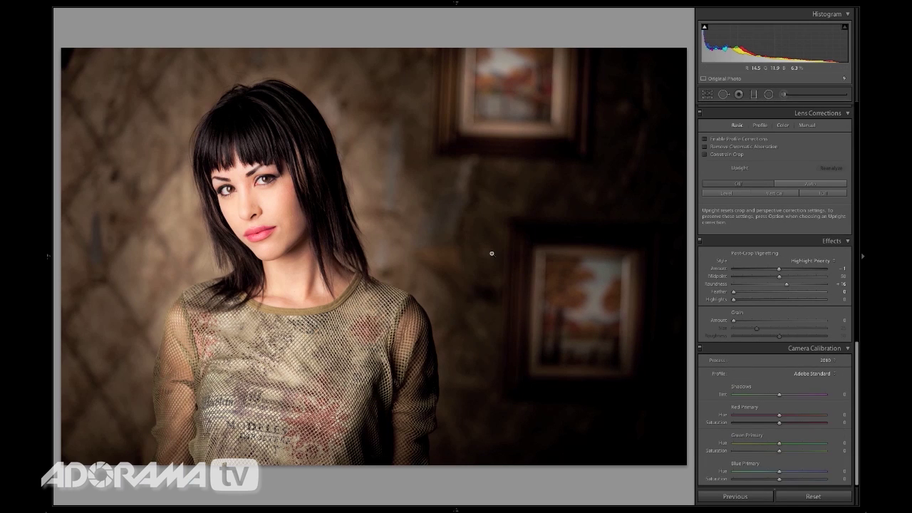
Compare the dark-haired woman's portrait before and after editing, and open the blonde woman's portrait for developing.
key(y)
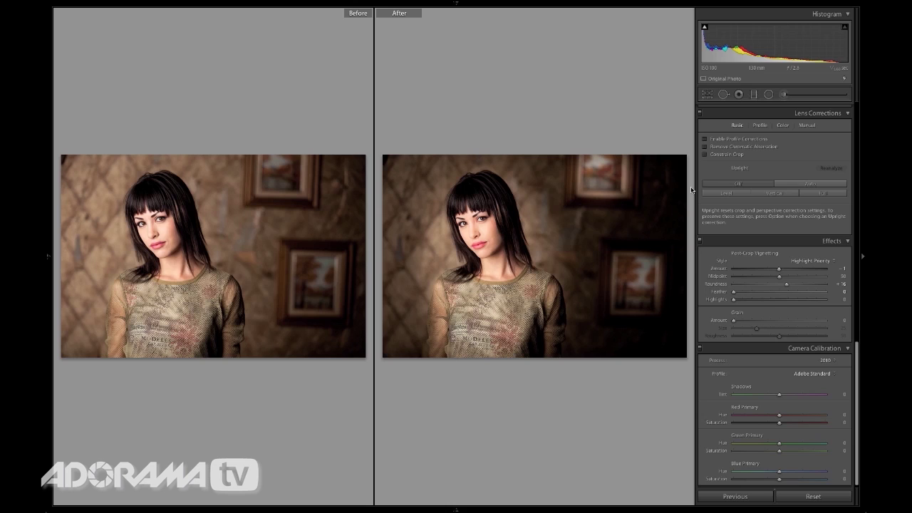
key(g)
click(529, 110)
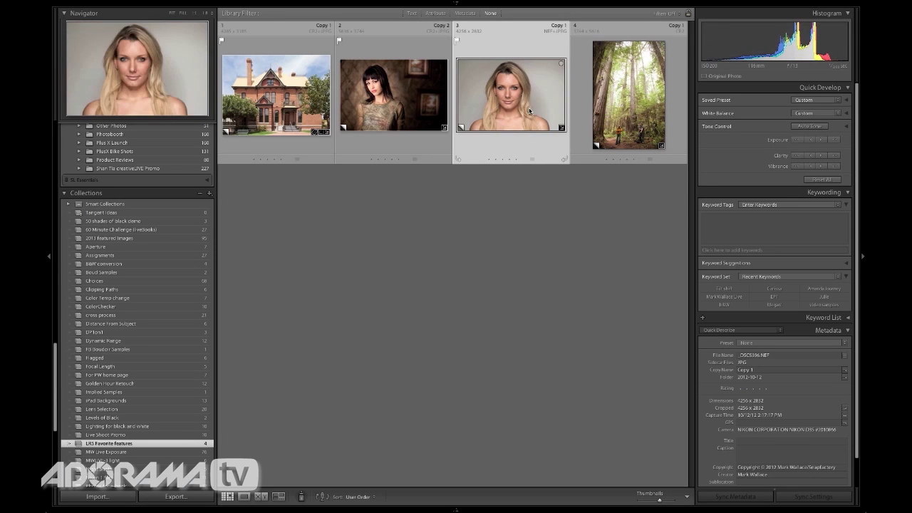
key(d)
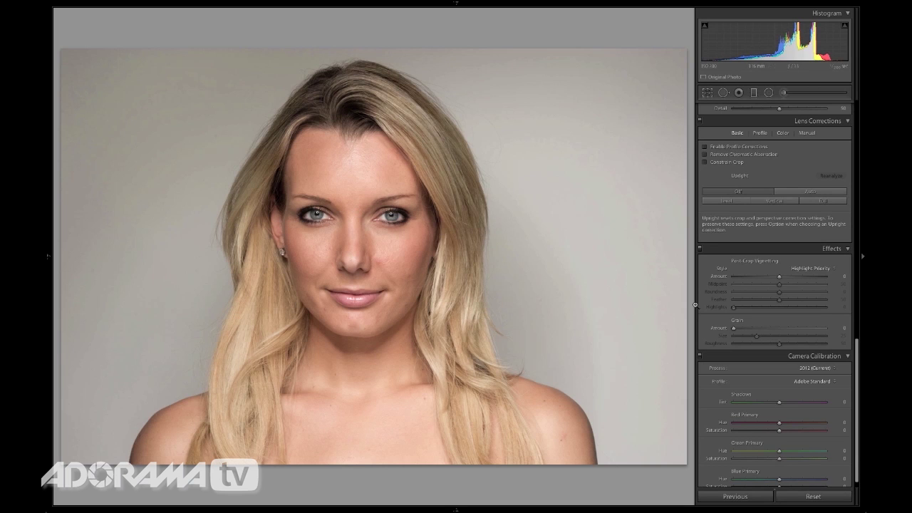
Heal the small blemish below the corner of the blonde woman's mouth with a reduced Spot Removal brush.
drag(857, 349, 855, 109)
click(406, 306)
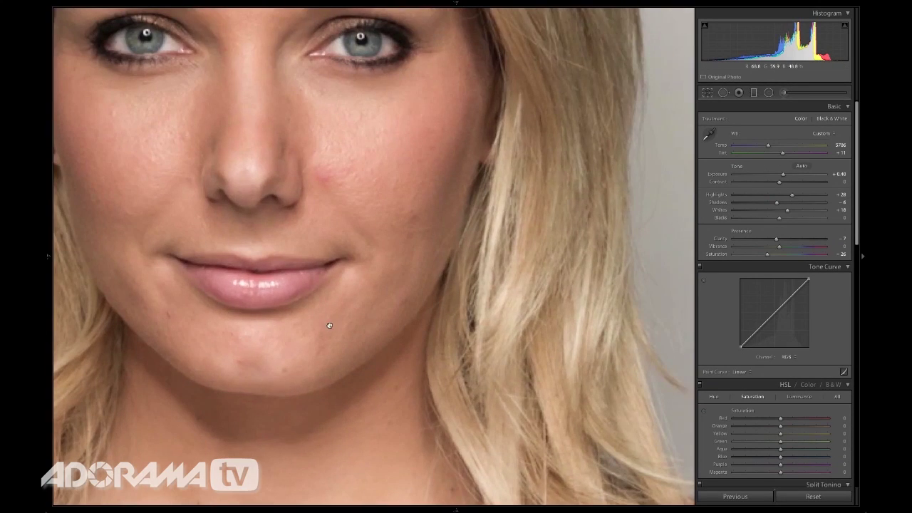
drag(330, 326, 403, 286)
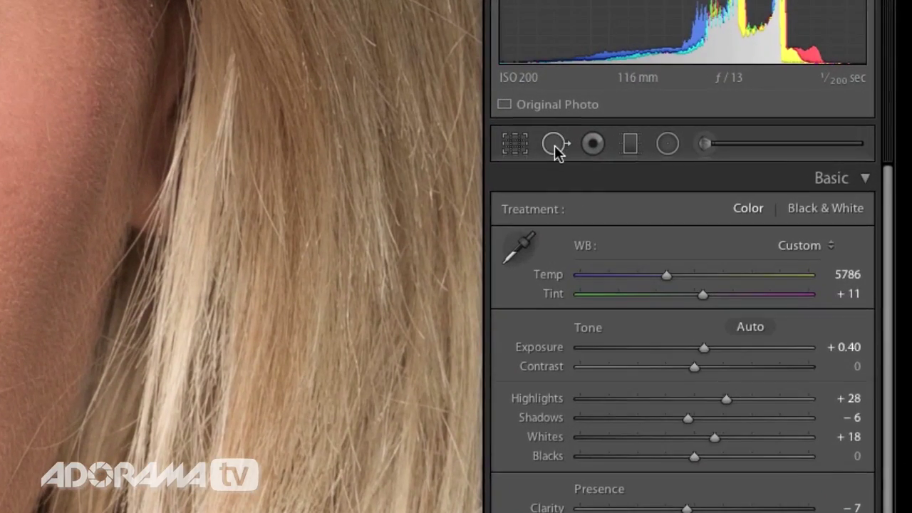
click(555, 145)
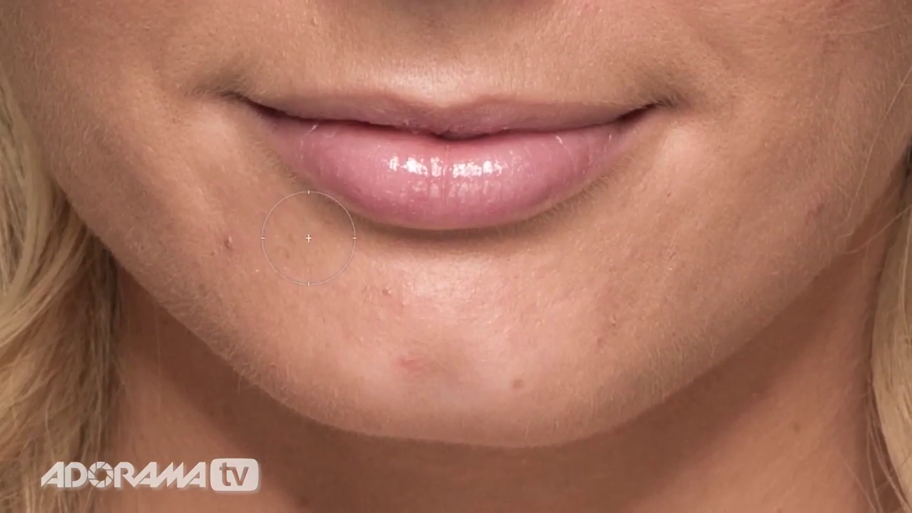
key(bracketleft)
key(bracketleft)
key(bracketleft)
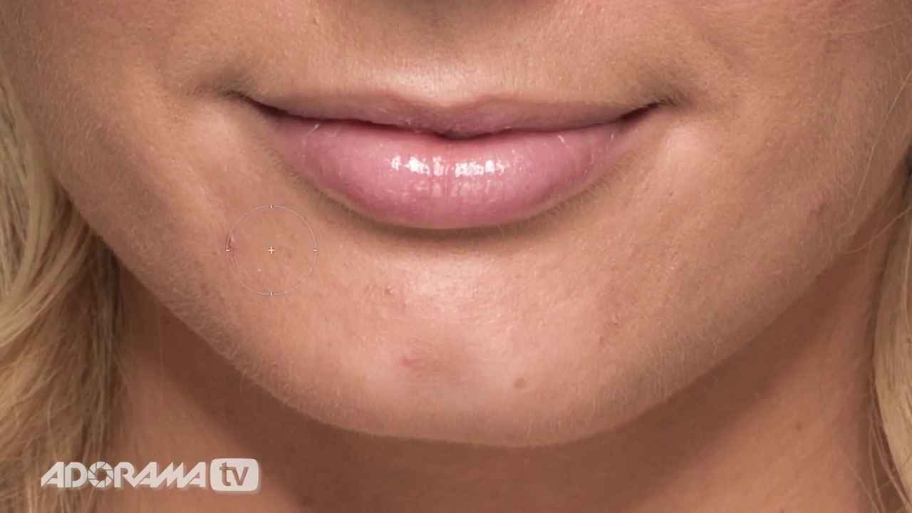
click(234, 245)
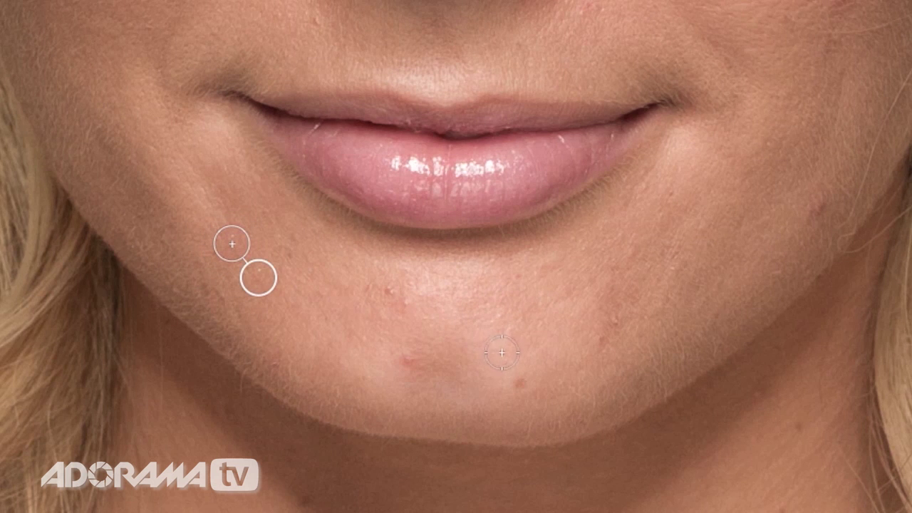
Heal the mole on the chin and move its source spot to clean skin above and to the right.
click(519, 384)
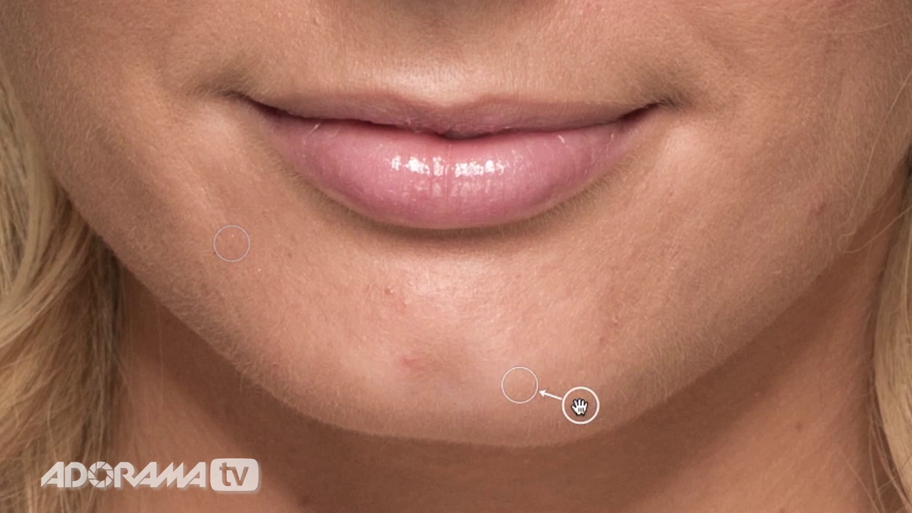
drag(580, 405, 562, 335)
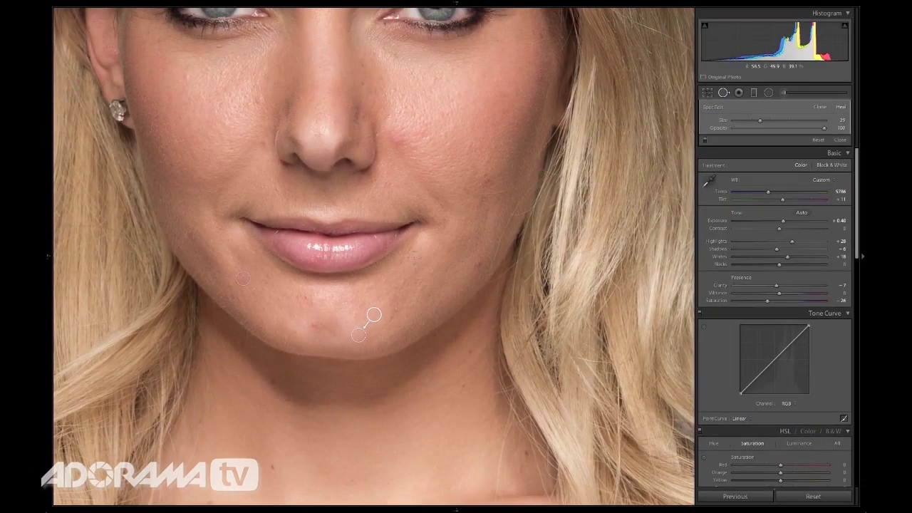
Heal the curved stray hair against the grey background with one brushed Spot Removal stroke and check the result without the overlay.
mouse_move(509, 102)
mouse_down()
mouse_move(468, 198)
mouse_move(471, 218)
mouse_move(418, 261)
mouse_move(421, 316)
mouse_move(403, 138)
mouse_up()
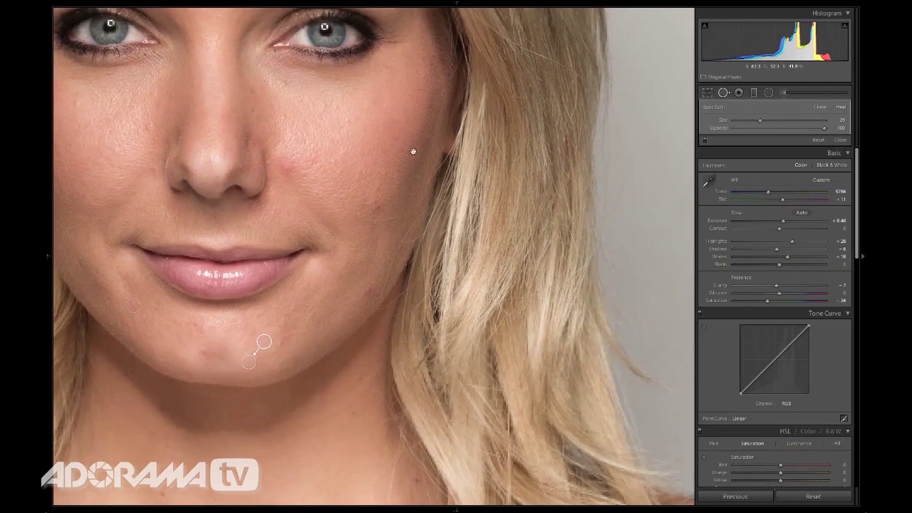
drag(367, 232, 178, 214)
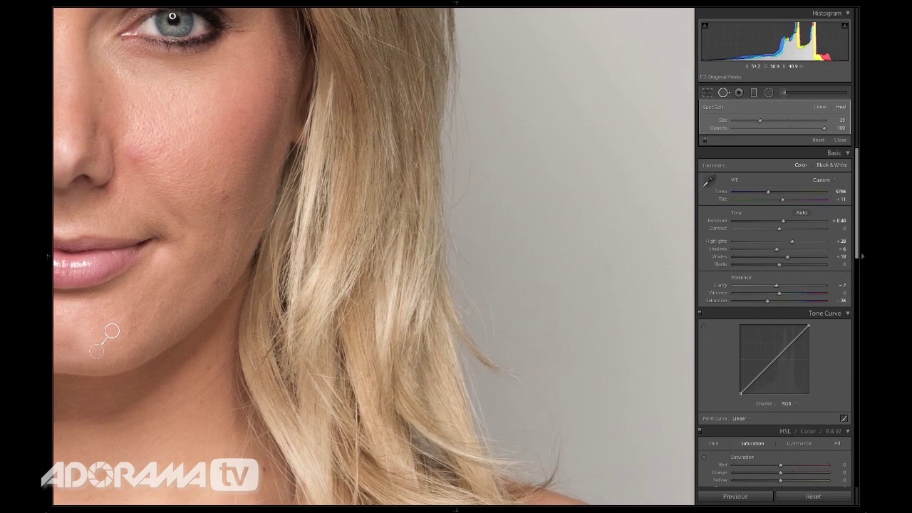
drag(212, 116, 357, 196)
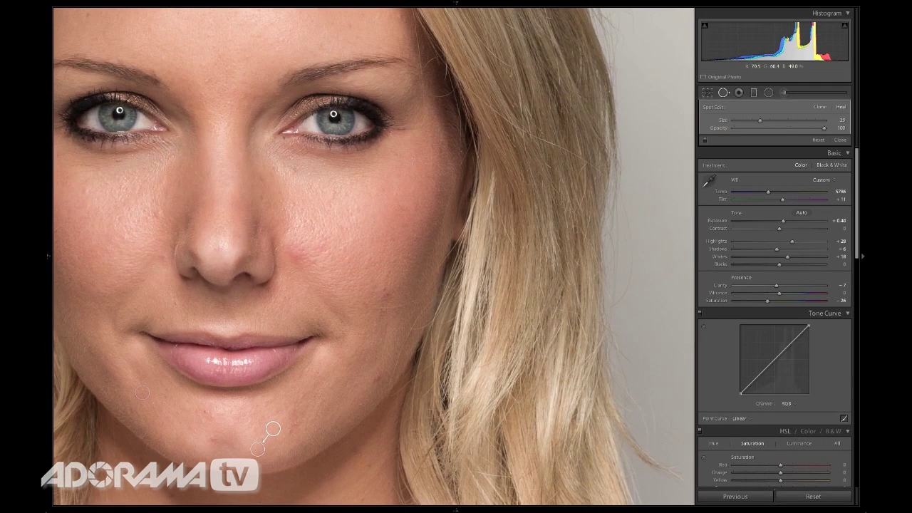
drag(432, 73, 305, 43)
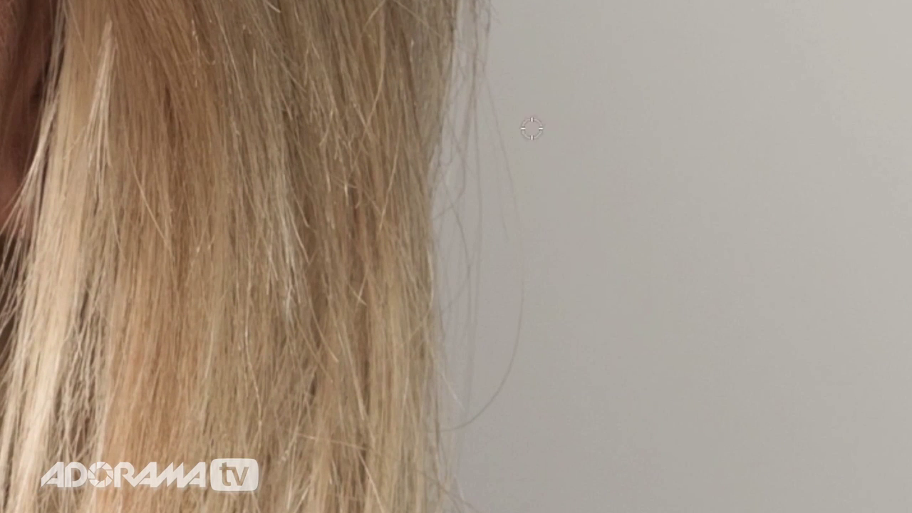
mouse_move(503, 144)
mouse_down()
mouse_move(521, 313)
mouse_move(484, 414)
mouse_up()
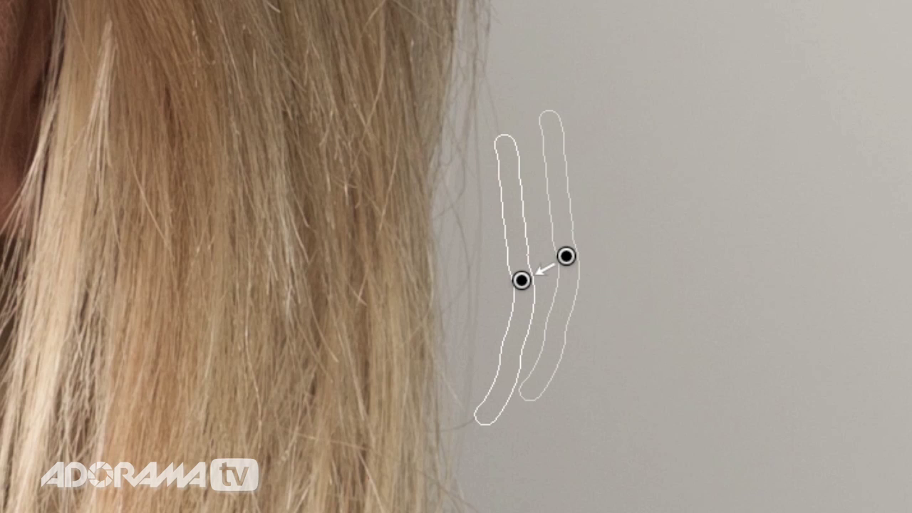
key(q)
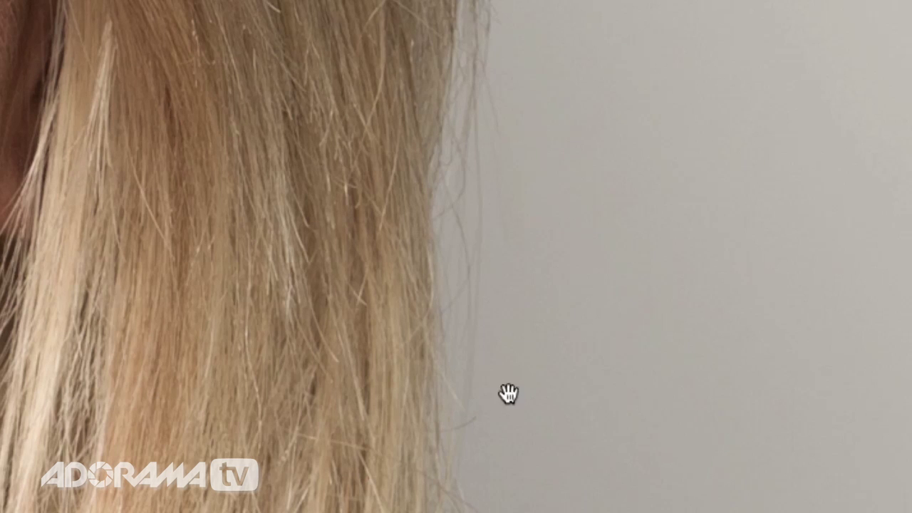
key(q)
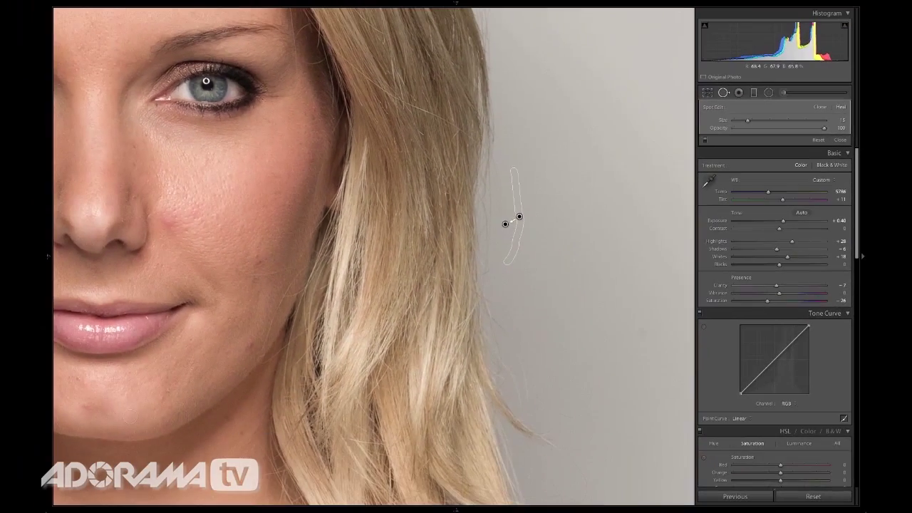
Set the Spot Removal tool's Size to 29 and Opacity to 76.
drag(747, 121, 760, 121)
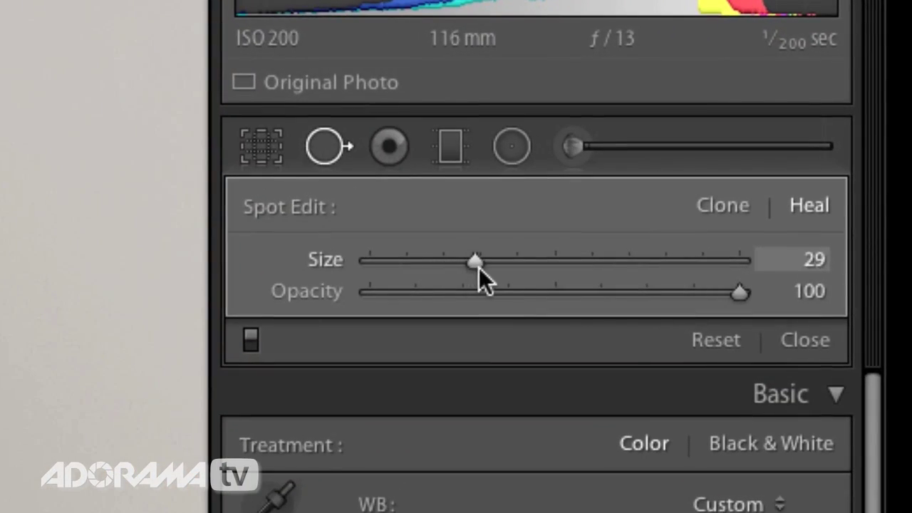
drag(739, 292, 647, 293)
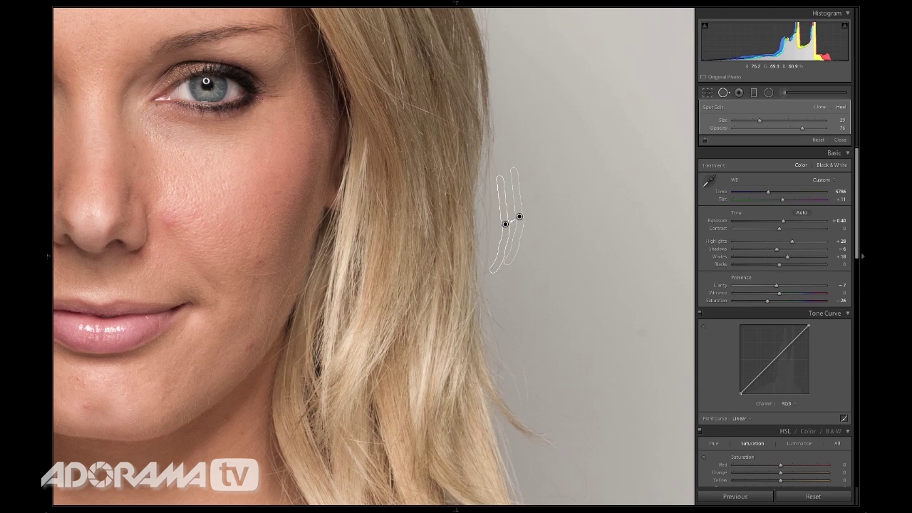
Brush a Size 46 healing area beneath the woman's left eye and move its source from the neck to the cheek just below.
mouse_move(161, 133)
mouse_down()
mouse_move(219, 148)
mouse_move(399, 156)
mouse_move(393, 137)
mouse_move(454, 152)
mouse_move(503, 148)
mouse_move(479, 162)
mouse_move(391, 148)
mouse_move(438, 173)
mouse_move(504, 171)
mouse_up()
scroll(391, 137, up, 3)
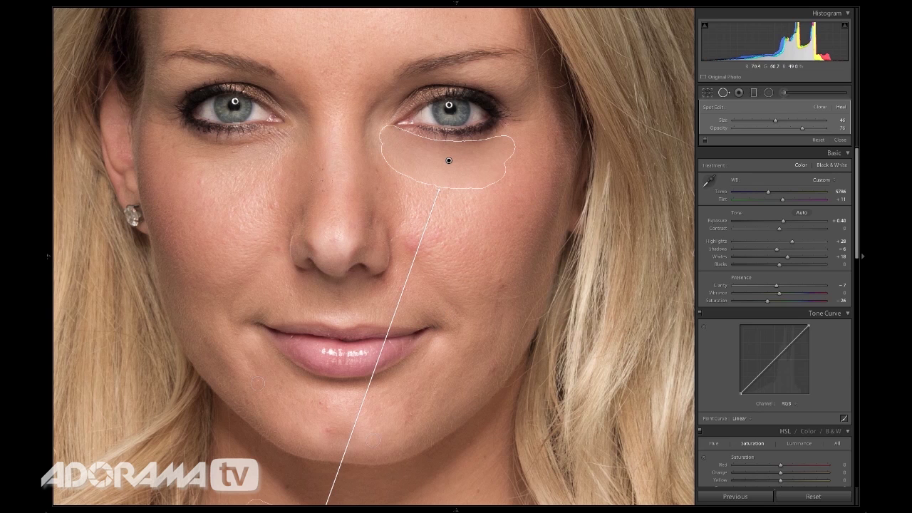
mouse_move(49, 255)
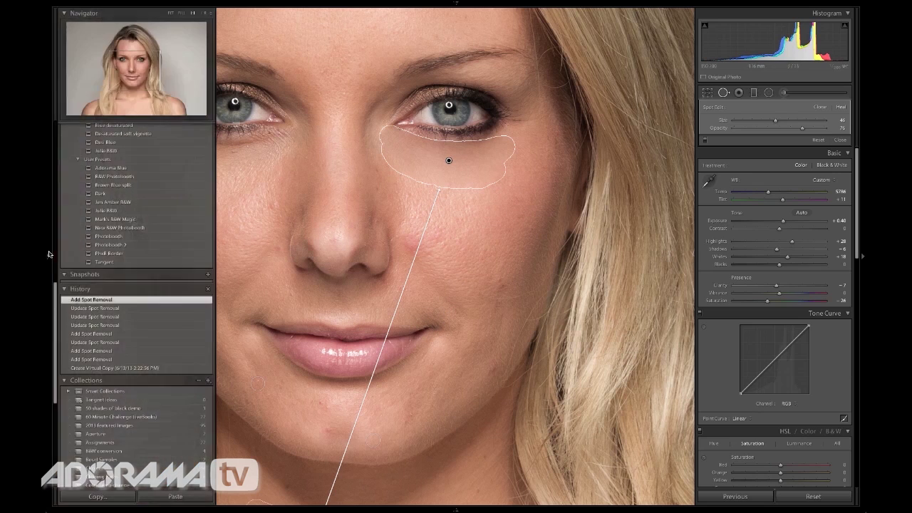
click(171, 14)
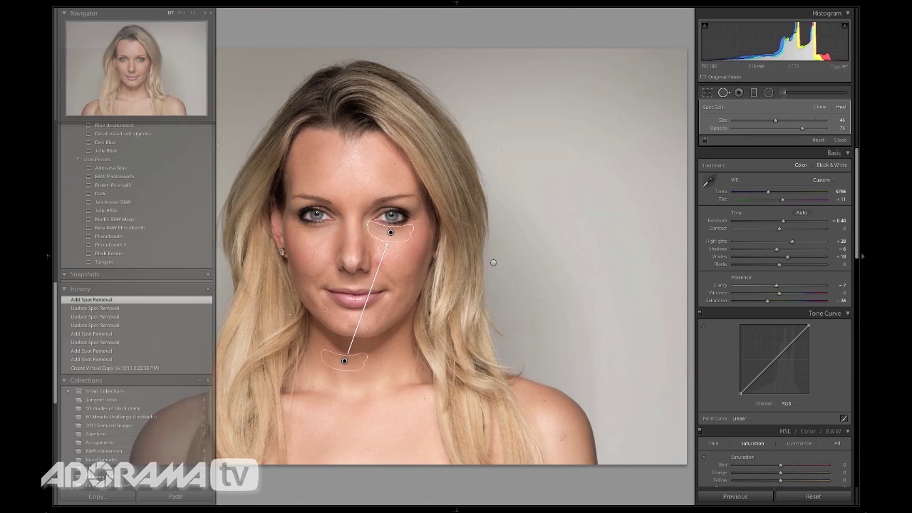
mouse_move(345, 360)
mouse_down()
mouse_move(354, 261)
mouse_move(399, 253)
mouse_up()
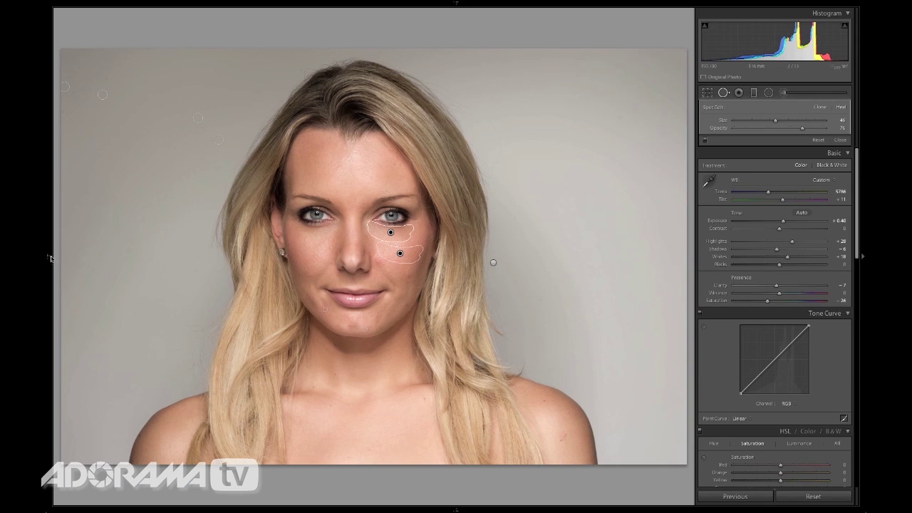
Set the Opacity of the healing area beneath the woman's eye to about 64 and check the retouch without the Spot Removal overlay.
click(50, 258)
click(192, 13)
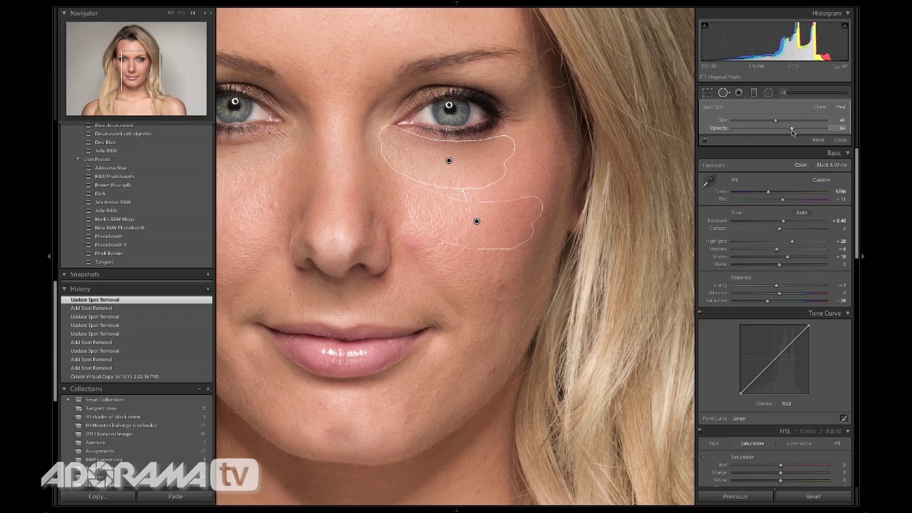
click(792, 131)
click(724, 92)
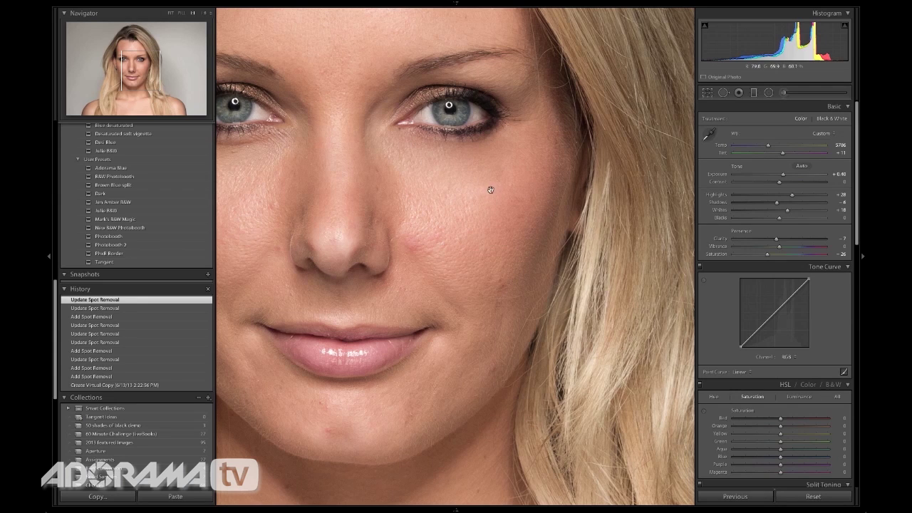
click(453, 206)
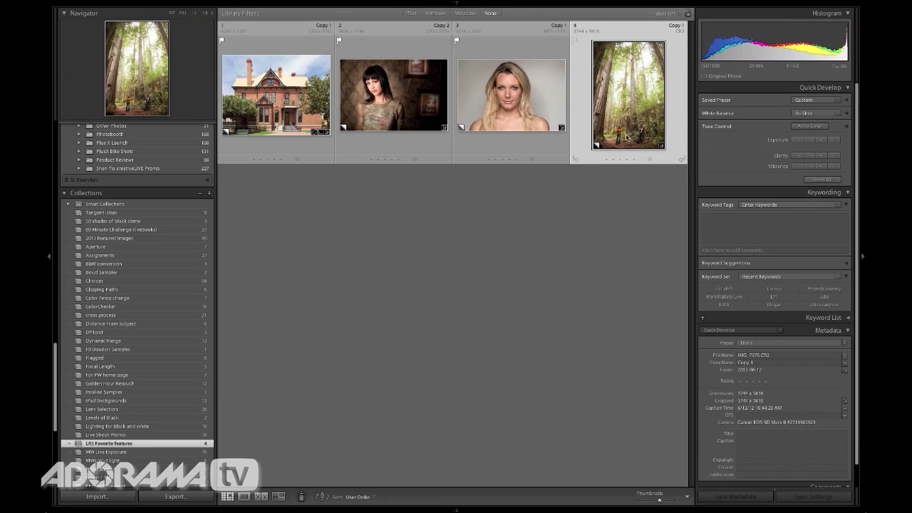
Open the forest photo in Loupe view, hide the collections area and inspect the man in grey and his bag up close.
double_click(635, 132)
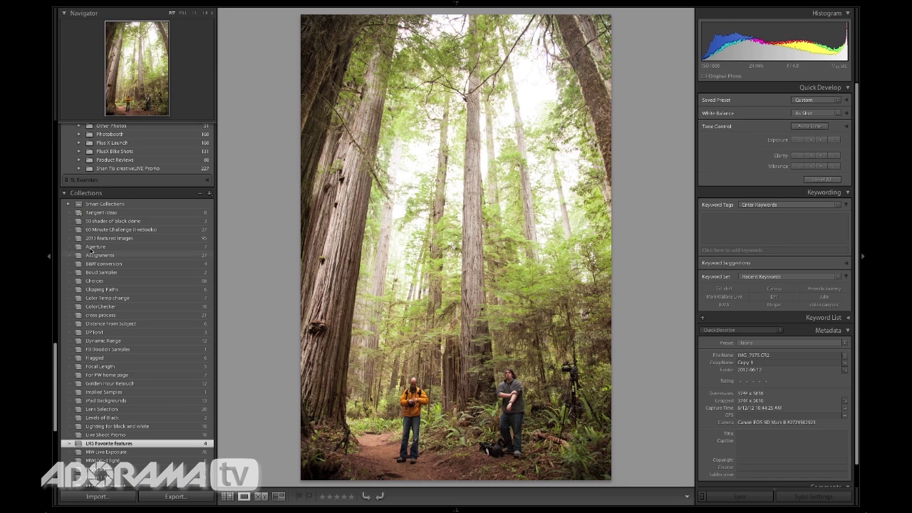
click(50, 256)
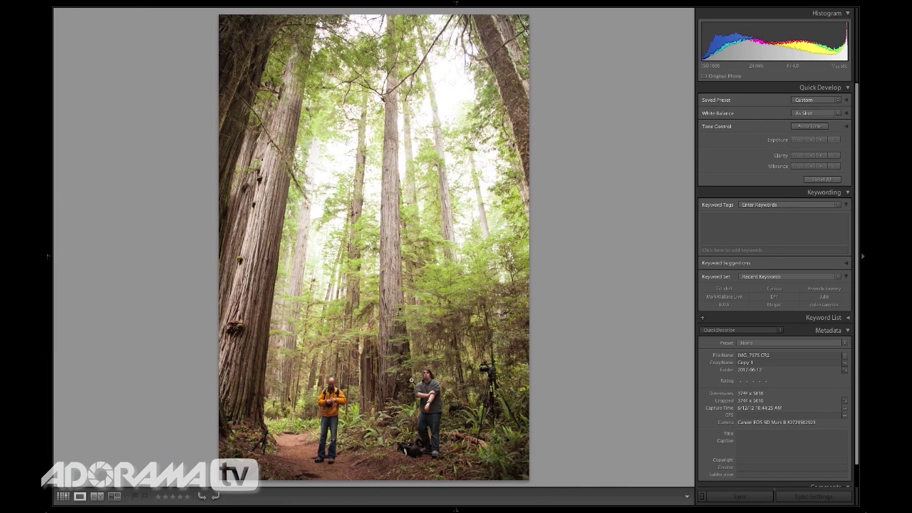
drag(397, 394, 441, 145)
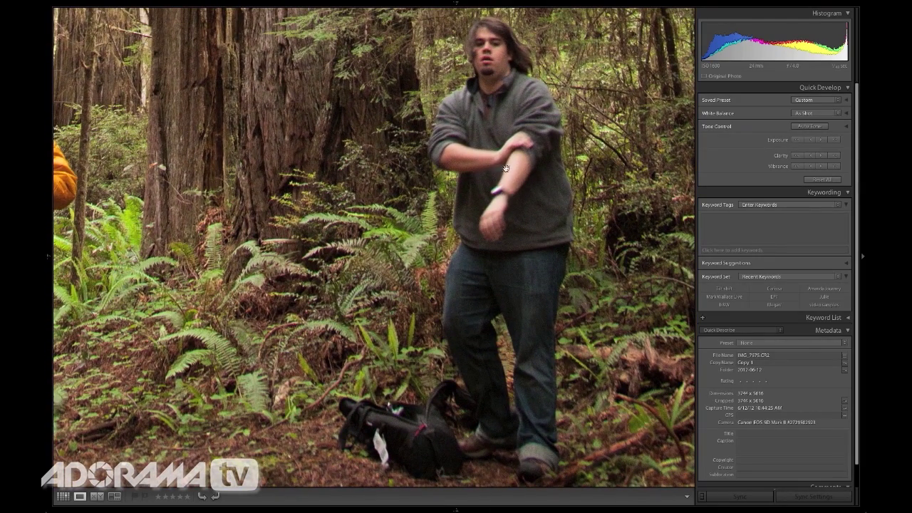
key(g)
double_click(507, 142)
click(498, 186)
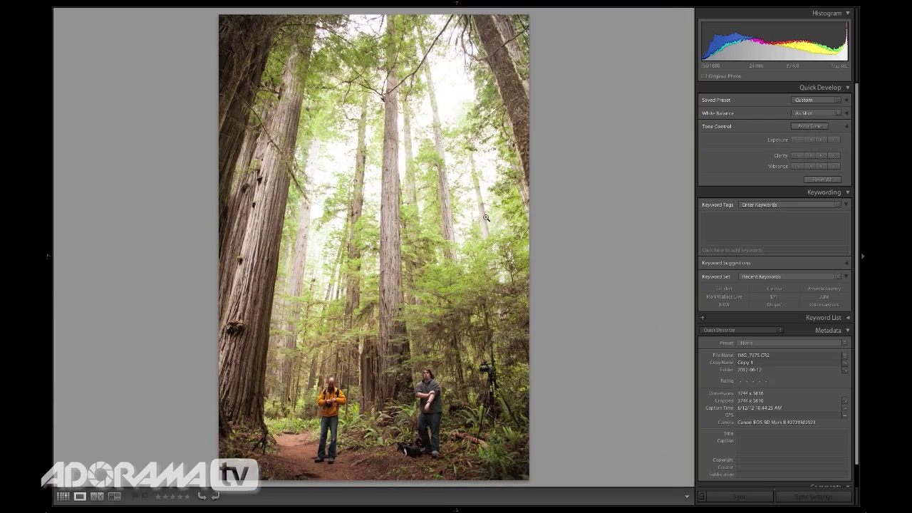
Switch the forest photo to the Develop module and activate the Spot Removal tool.
key(d)
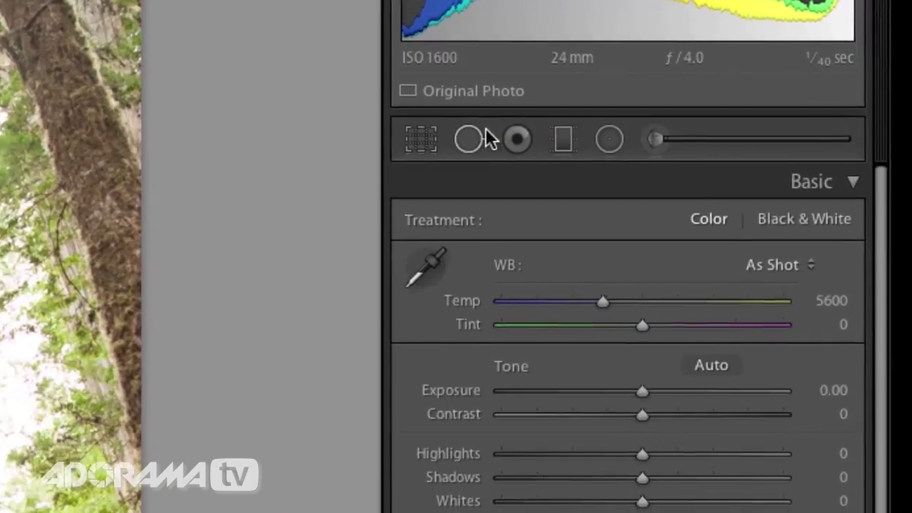
click(724, 92)
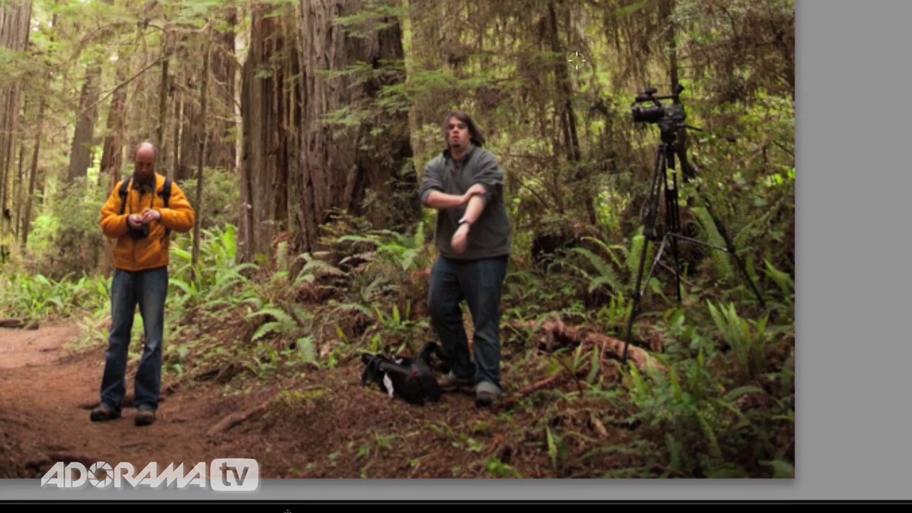